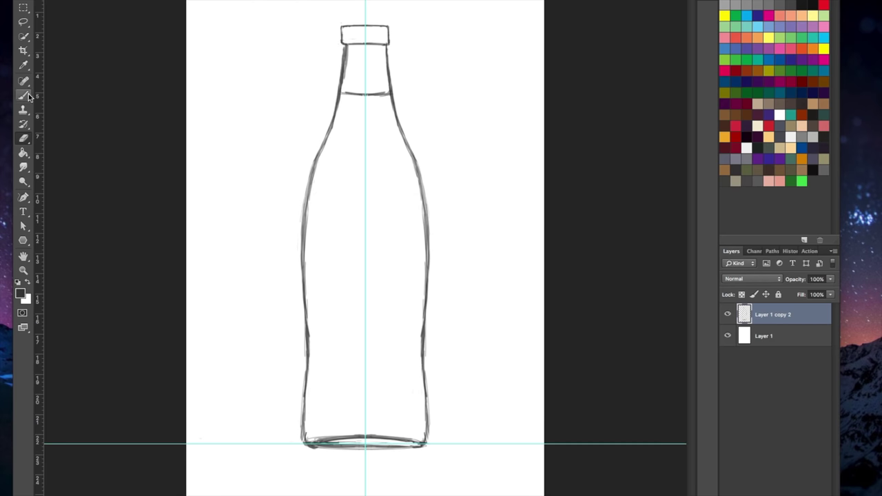
- Mirror the bottle sketch's right half onto the left, merge the layers and clean up the lines around the base
{"action": "left_click_drag", "start_coordinate": [213, 6], "coordinate": [335, 448]}
{"action": "key", "text": "super+e"}
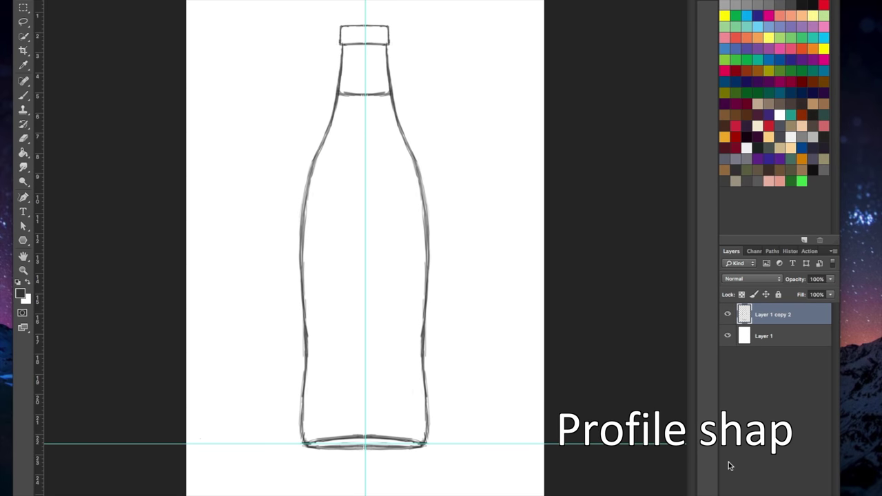
{"action": "left_click", "coordinate": [24, 95]}
{"action": "key", "text": "super+plus"}
{"action": "scroll", "coordinate": [366, 276], "scroll_direction": "down", "scroll_amount": 5}
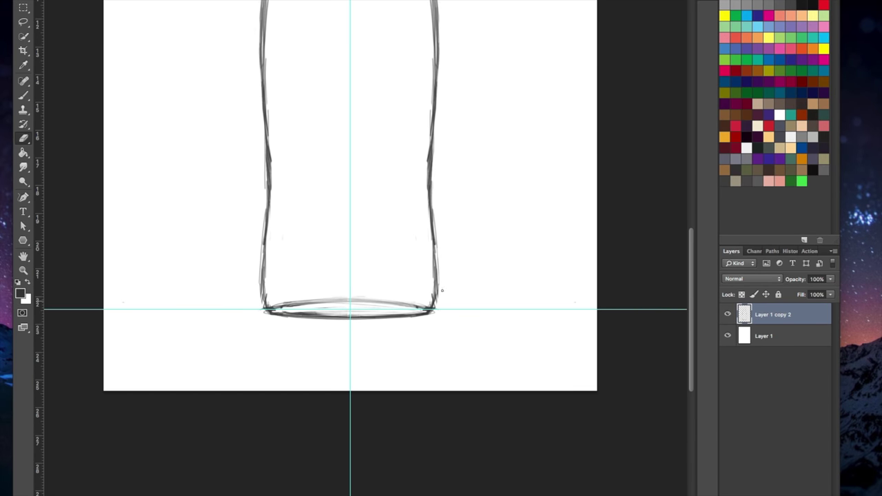
{"action": "scroll", "coordinate": [435, 204], "scroll_direction": "up", "scroll_amount": 8}
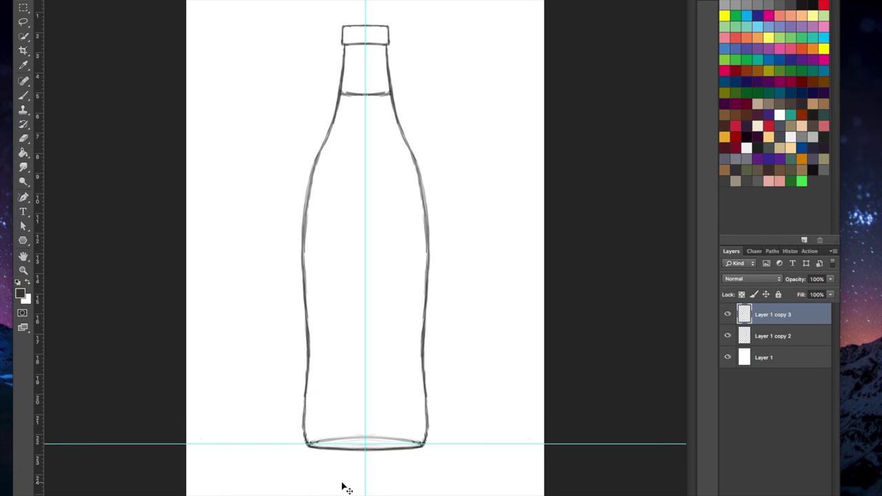
- Select the bottle's base with an elliptical marquee, outline the ellipse, merge the copy down and erase the stray lines around it
{"action": "right_click", "coordinate": [23, 8]}
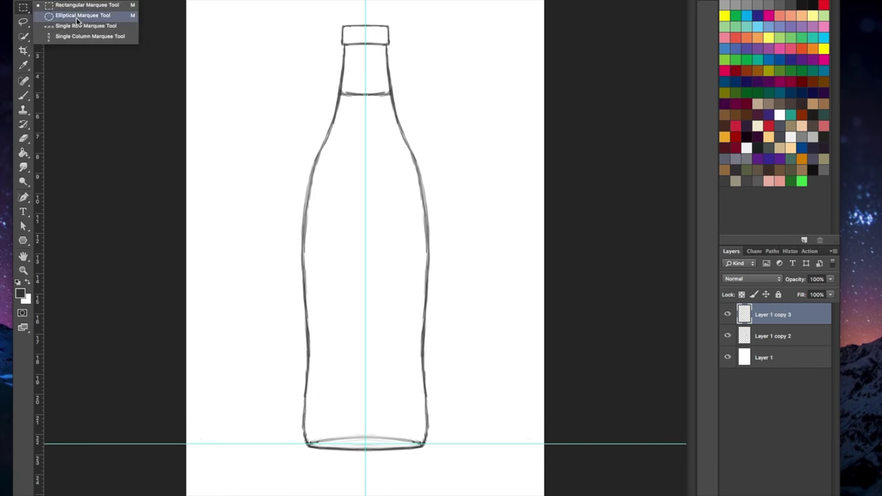
{"action": "left_click", "coordinate": [77, 15]}
{"action": "left_click_drag", "start_coordinate": [304, 434], "coordinate": [431, 413]}
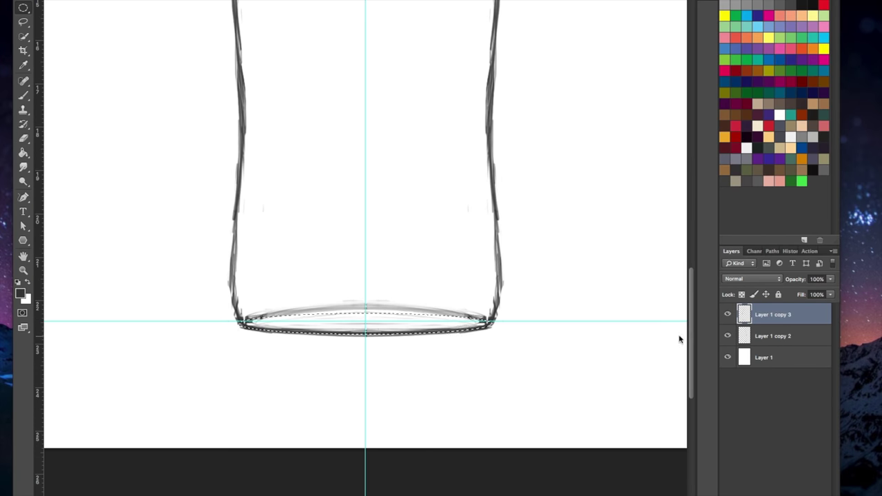
{"action": "key", "text": "b"}
{"action": "key", "text": "ctrl+e"}
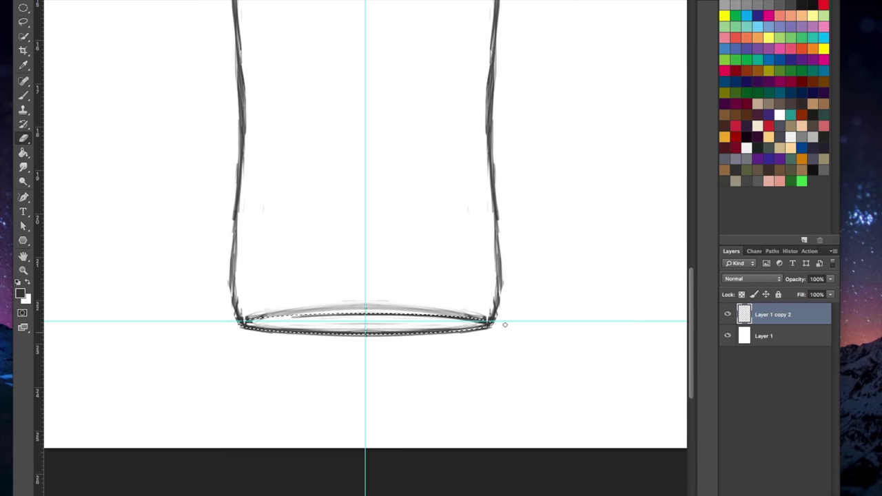
{"action": "mouse_move", "coordinate": [433, 334]}
{"action": "left_mouse_down"}
{"action": "mouse_move", "coordinate": [276, 324]}
{"action": "mouse_move", "coordinate": [480, 333]}
{"action": "left_mouse_up"}
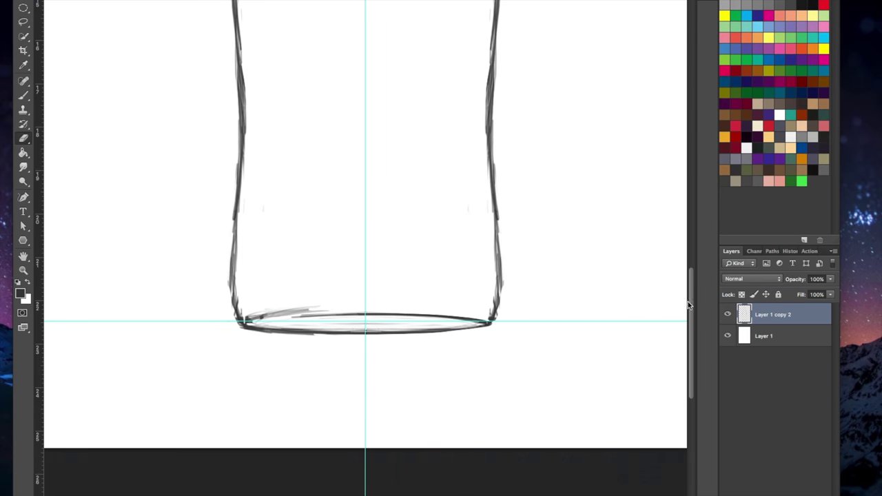
- Delete the left half of the bottle sketch and duplicate the remaining half's layer for mirroring
{"action": "left_click_drag", "start_coordinate": [690, 305], "coordinate": [690, 133]}
{"action": "key", "text": "super+0"}
{"action": "left_click", "coordinate": [65, 7]}
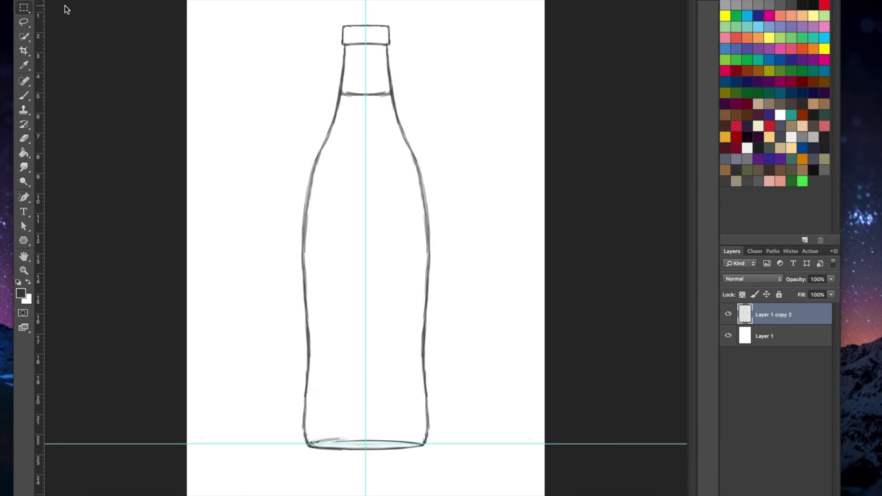
{"action": "left_click_drag", "start_coordinate": [173, 6], "coordinate": [365, 482]}
{"action": "key", "text": "Delete"}
{"action": "left_click", "coordinate": [833, 252]}
{"action": "left_click", "coordinate": [806, 268]}
{"action": "key", "text": "Return"}
{"action": "left_click_drag", "start_coordinate": [483, 398], "coordinate": [418, 398]}
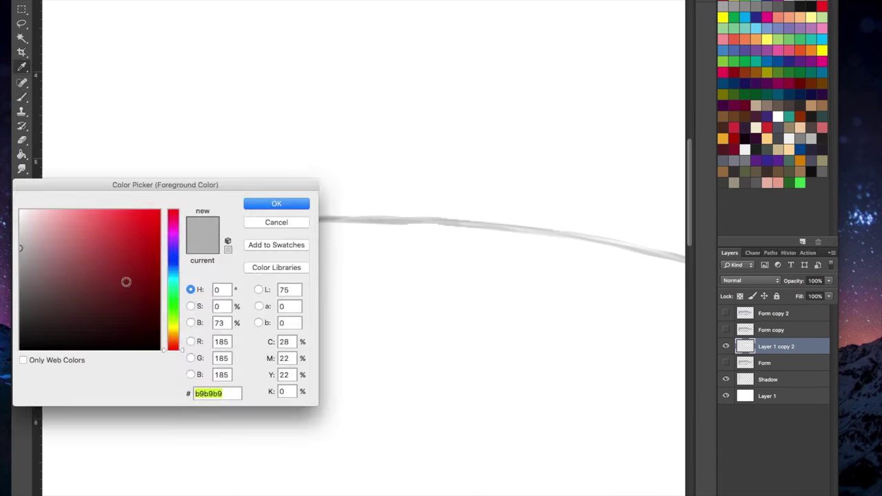
- Retrace the upper contour of the horizontal bottle from body to neck in dark grey and erase the rough edges
{"action": "key", "text": "Return"}
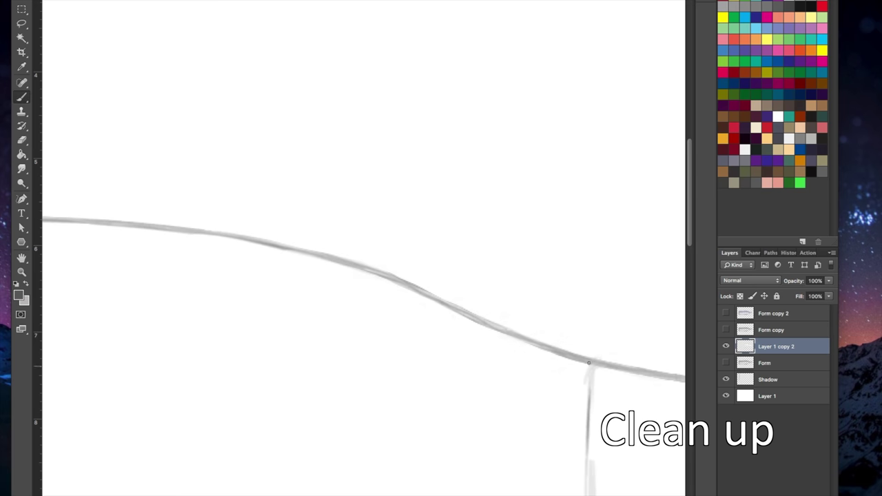
{"action": "left_click_drag", "start_coordinate": [588, 362], "coordinate": [167, 230]}
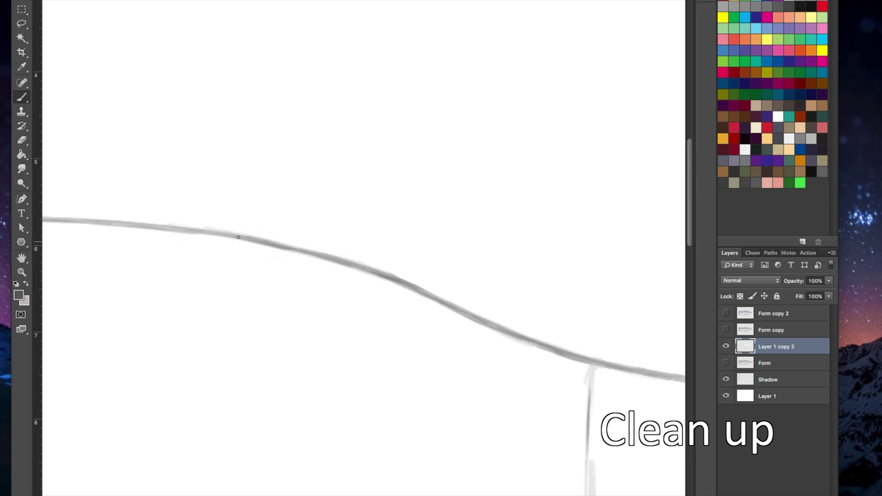
{"action": "key", "text": "e"}
{"action": "left_click_drag", "start_coordinate": [388, 289], "coordinate": [200, 238]}
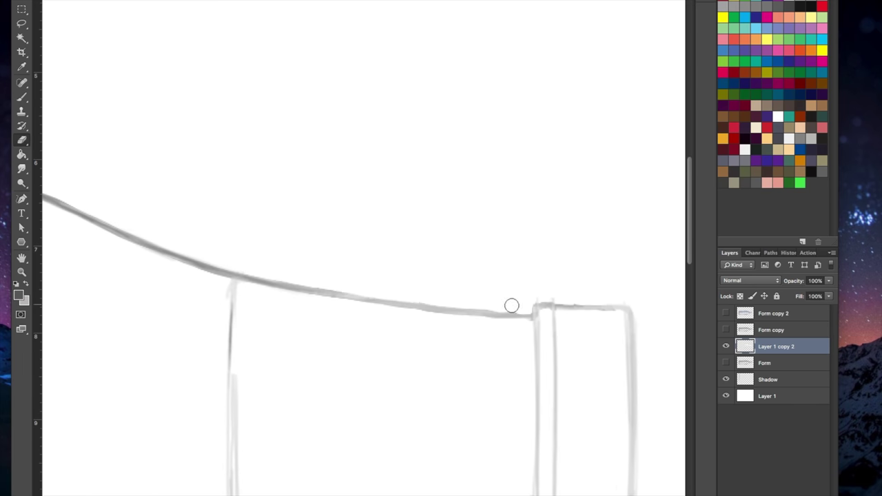
{"action": "left_click_drag", "start_coordinate": [511, 305], "coordinate": [416, 296]}
{"action": "scroll", "coordinate": [418, 338], "scroll_direction": "left", "scroll_amount": 8}
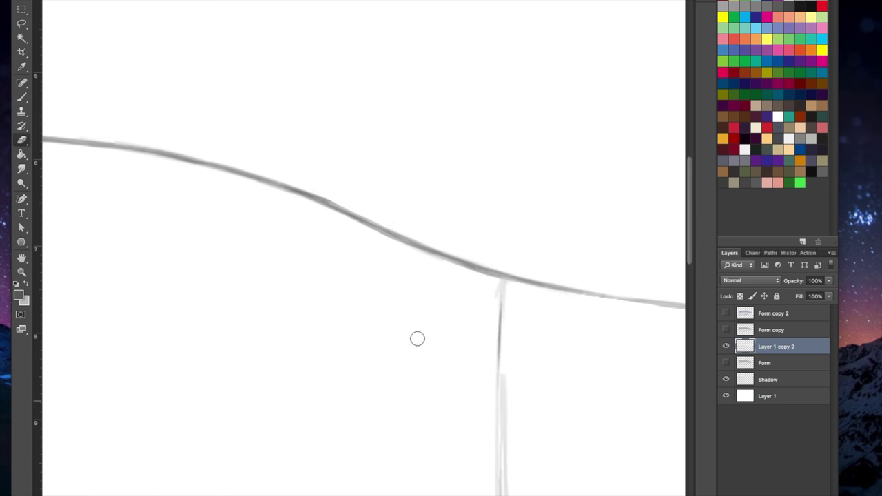
{"action": "left_click", "coordinate": [23, 96]}
{"action": "left_click_drag", "start_coordinate": [545, 287], "coordinate": [659, 301]}
- Retrace the bottle's lower contour from the neck along the body to the base and erase the stray sketch lines
{"action": "scroll", "coordinate": [398, 296], "scroll_direction": "right", "scroll_amount": 6}
{"action": "scroll", "coordinate": [398, 296], "scroll_direction": "down", "scroll_amount": 10}
{"action": "left_click_drag", "start_coordinate": [432, 186], "coordinate": [78, 300]}
{"action": "key", "text": "e"}
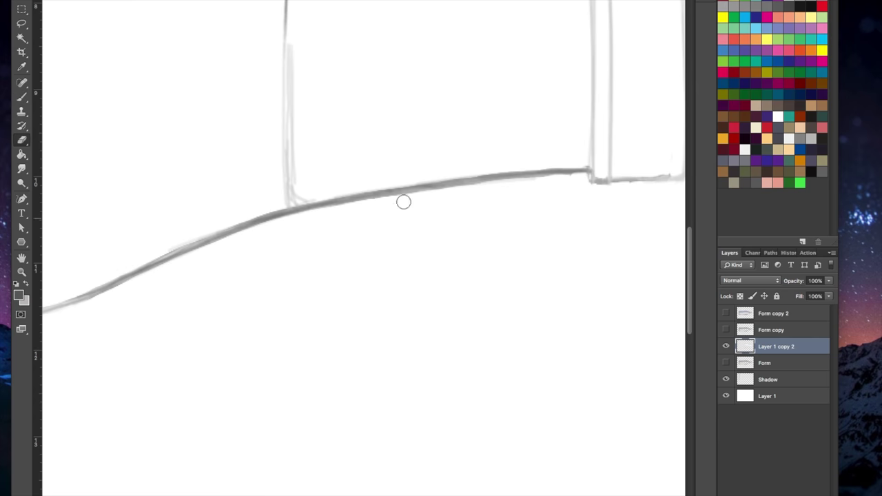
{"action": "scroll", "coordinate": [580, 181], "scroll_direction": "left", "scroll_amount": 5}
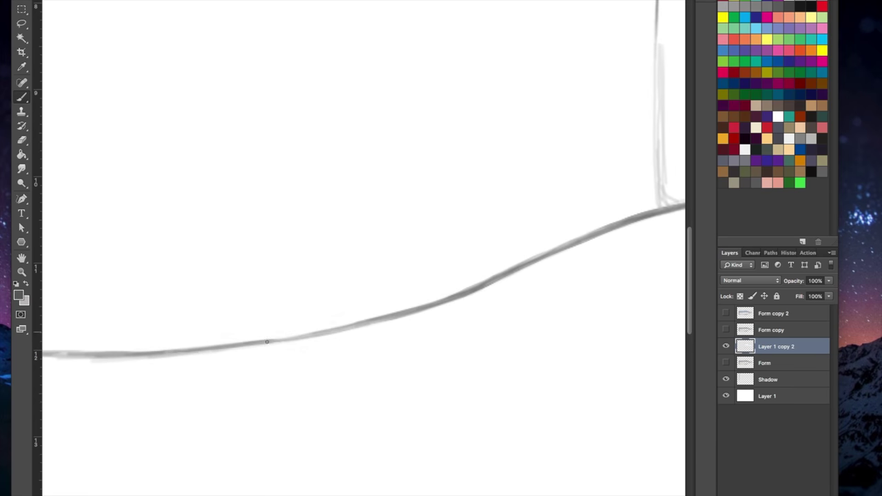
{"action": "key", "text": "e"}
{"action": "scroll", "coordinate": [525, 275], "scroll_direction": "left", "scroll_amount": 8}
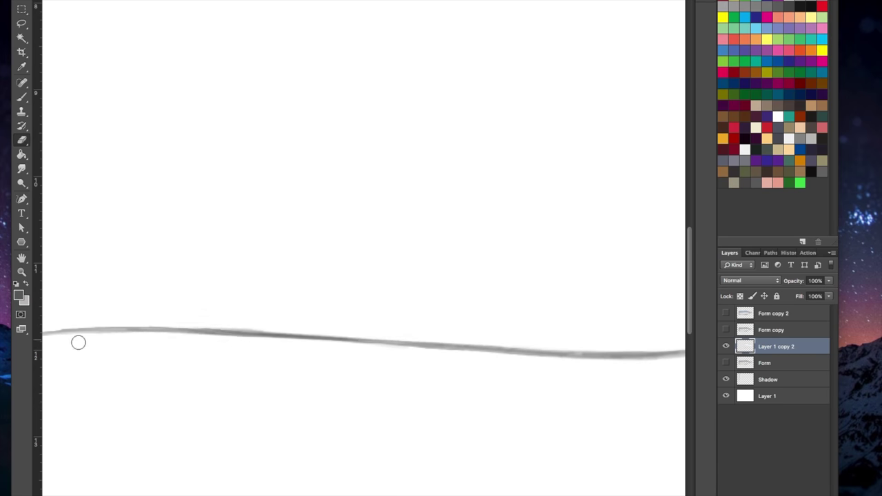
{"action": "scroll", "coordinate": [78, 343], "scroll_direction": "left", "scroll_amount": 8}
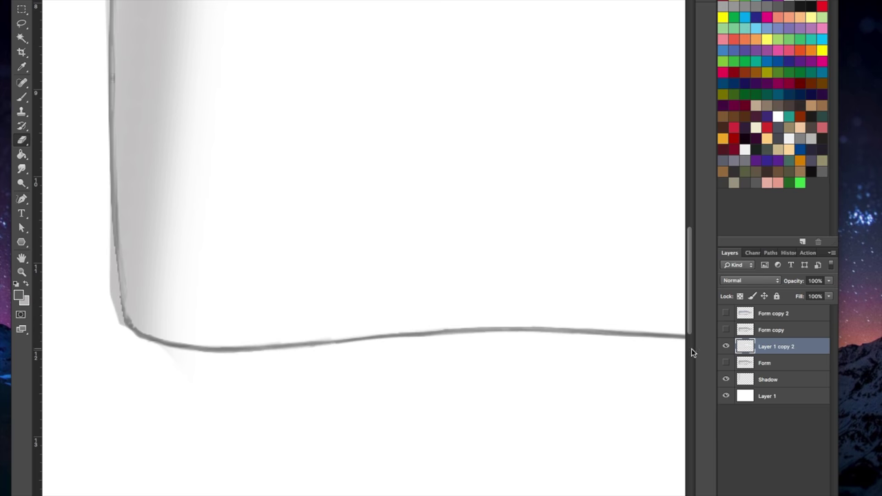
- Hide the Shadow layer and retrace the outline at the lower corner of the bottle's base
{"action": "left_click", "coordinate": [725, 379]}
{"action": "key", "text": "b"}
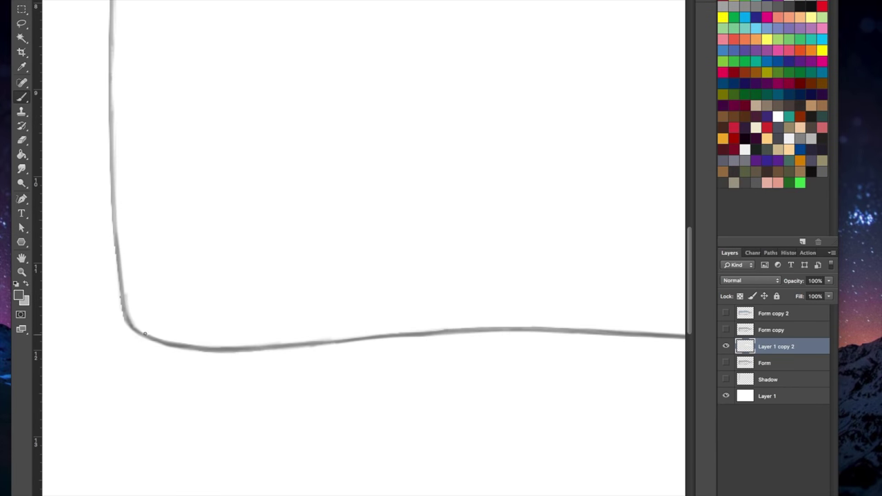
{"action": "left_click_drag", "start_coordinate": [386, 326], "coordinate": [475, 319]}
- Retrace the upper corner of the bottle's base and erase the rough edge along the base line
{"action": "scroll", "coordinate": [395, 276], "scroll_direction": "up", "scroll_amount": 6}
{"action": "scroll", "coordinate": [396, 275], "scroll_direction": "left", "scroll_amount": 4}
{"action": "left_click", "coordinate": [22, 98]}
{"action": "left_click_drag", "start_coordinate": [273, 62], "coordinate": [453, 19]}
{"action": "left_click_drag", "start_coordinate": [349, 18], "coordinate": [546, 32]}
{"action": "left_click_drag", "start_coordinate": [281, 35], "coordinate": [252, 294]}
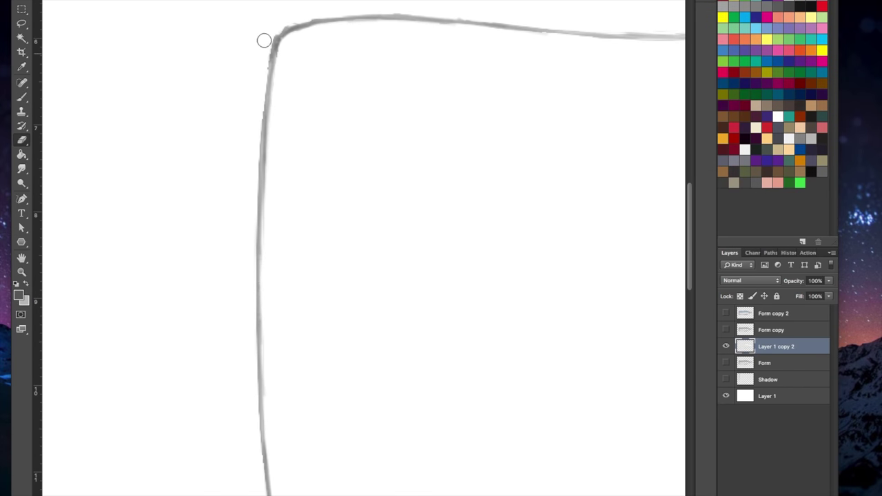
- Redraw the upper contour along the bottle's body and erase the fuzz on both sides of the line
{"action": "scroll", "coordinate": [279, 173], "scroll_direction": "right", "scroll_amount": 8}
{"action": "key", "text": "b"}
{"action": "mouse_move", "coordinate": [75, 21]}
{"action": "left_mouse_down"}
{"action": "mouse_move", "coordinate": [305, 34]}
{"action": "mouse_move", "coordinate": [668, 14]}
{"action": "left_mouse_up"}
{"action": "key", "text": "e"}
{"action": "left_click_drag", "start_coordinate": [200, 42], "coordinate": [262, 44]}
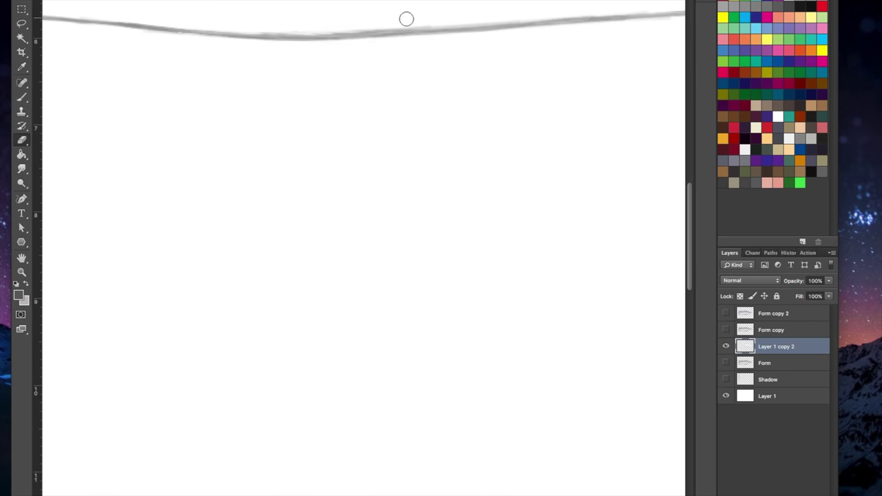
{"action": "left_click_drag", "start_coordinate": [406, 19], "coordinate": [592, 13]}
- Darken the line art with two Brightness/Contrast adjustments, using brightness -121 and contrast 100 for the second
{"action": "key", "text": "super+0"}
{"action": "left_click_drag", "start_coordinate": [346, 431], "coordinate": [401, 430]}
{"action": "left_click_drag", "start_coordinate": [347, 407], "coordinate": [306, 409]}
{"action": "left_click", "coordinate": [438, 388]}
{"action": "left_click", "coordinate": [276, 13]}
{"action": "left_click_drag", "start_coordinate": [346, 431], "coordinate": [401, 430]}
{"action": "left_click_drag", "start_coordinate": [346, 407], "coordinate": [303, 407]}
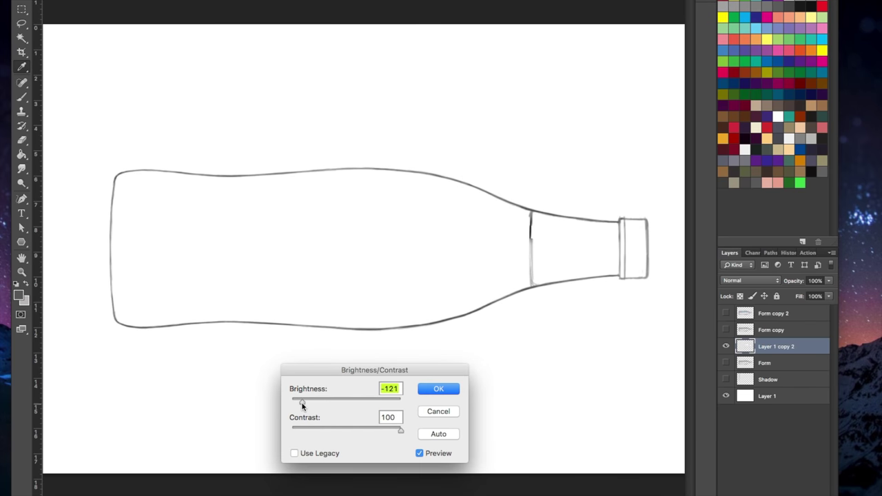
{"action": "left_click", "coordinate": [439, 387]}
- Place a horizontal guide along the bottle's centre axis, then delete the line art above it and deselect
{"action": "key", "text": "e"}
{"action": "left_click_drag", "start_coordinate": [347, 2], "coordinate": [347, 250]}
{"action": "left_click_drag", "start_coordinate": [55, 76], "coordinate": [830, 252]}
{"action": "key", "text": "Delete"}
{"action": "key", "text": "super+d"}
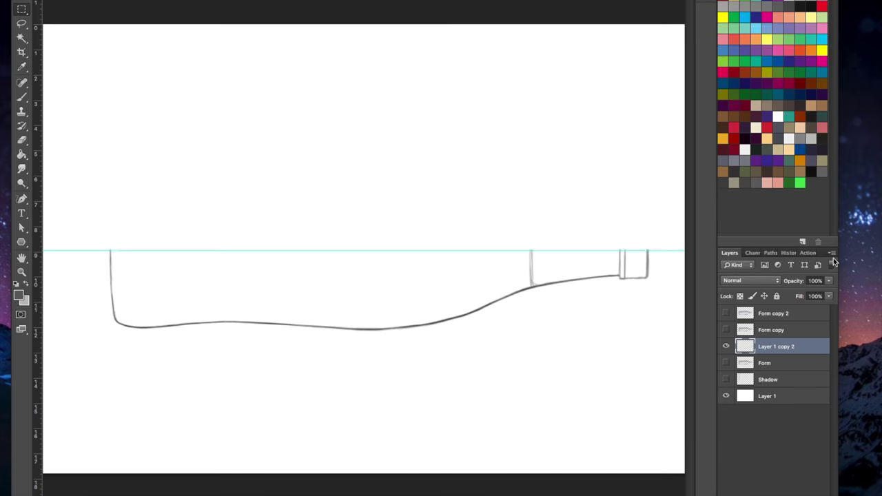
- Redraw the bottle's base edge below the centre guide and erase the rough pixels beside it
{"action": "scroll", "coordinate": [86, 312], "scroll_direction": "up", "scroll_amount": 4}
{"action": "key", "text": "b"}
{"action": "left_click_drag", "start_coordinate": [184, 70], "coordinate": [186, 146]}
{"action": "scroll", "coordinate": [179, 274], "scroll_direction": "up", "scroll_amount": 2}
{"action": "key", "text": "e"}
{"action": "left_click_drag", "start_coordinate": [205, 177], "coordinate": [258, 412]}
{"action": "left_click_drag", "start_coordinate": [194, 301], "coordinate": [199, 358]}
{"action": "scroll", "coordinate": [199, 344], "scroll_direction": "up", "scroll_amount": 6}
{"action": "left_click_drag", "start_coordinate": [195, 96], "coordinate": [199, 389]}
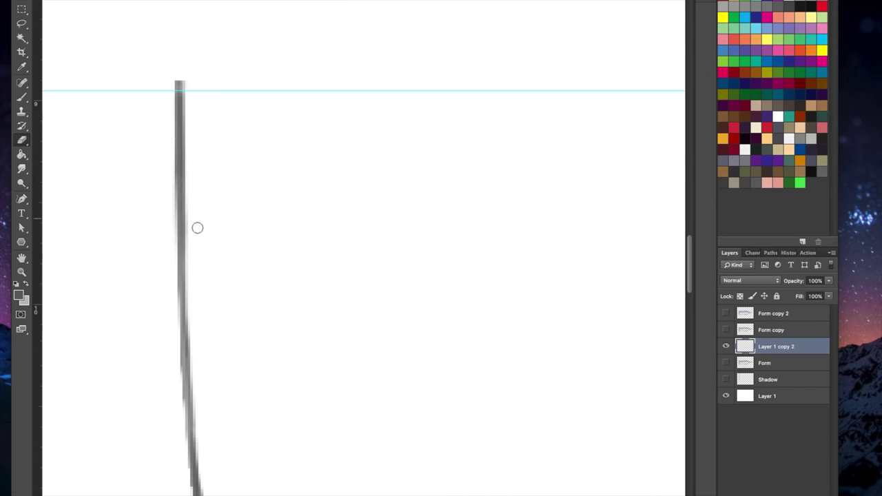
- Erase the uneven edges of the line along the bottle's lower body contour
{"action": "scroll", "coordinate": [197, 228], "scroll_direction": "down", "scroll_amount": 8}
{"action": "left_click_drag", "start_coordinate": [260, 321], "coordinate": [518, 352]}
{"action": "scroll", "coordinate": [551, 346], "scroll_direction": "right", "scroll_amount": 8}
{"action": "scroll", "coordinate": [459, 444], "scroll_direction": "right", "scroll_amount": 8}
{"action": "left_click_drag", "start_coordinate": [593, 326], "coordinate": [285, 327]}
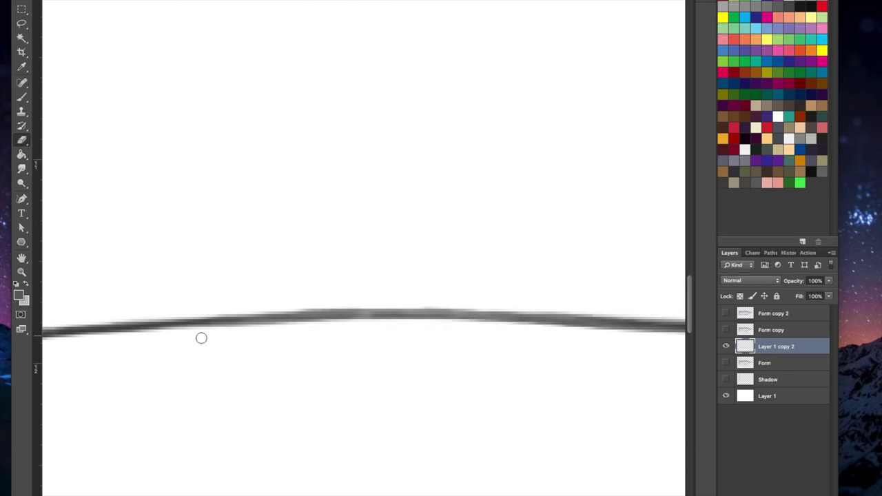
{"action": "scroll", "coordinate": [200, 338], "scroll_direction": "right", "scroll_amount": 8}
{"action": "left_click_drag", "start_coordinate": [240, 358], "coordinate": [431, 371]}
{"action": "scroll", "coordinate": [459, 481], "scroll_direction": "right", "scroll_amount": 10}
- Clean up the remaining half's contour along the bottle's shoulder and towards the neck
{"action": "key", "text": "super+minus"}
{"action": "key", "text": "super+minus"}
{"action": "key", "text": "super+minus"}
{"action": "key", "text": "super+minus"}
{"action": "key", "text": "super+minus"}
{"action": "left_click_drag", "start_coordinate": [372, 287], "coordinate": [424, 271]}
{"action": "scroll", "coordinate": [423, 271], "scroll_direction": "right", "scroll_amount": 5}
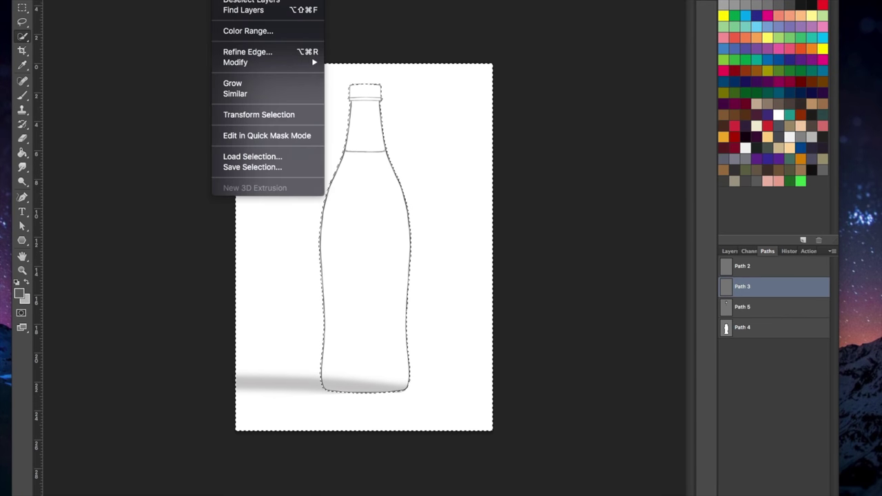
- Adjust the selection around the bottle outline up to the cap and convert it to a work path
{"action": "mouse_move", "coordinate": [248, 62]}
{"action": "left_click", "coordinate": [355, 91]}
{"action": "left_click", "coordinate": [335, 423]}
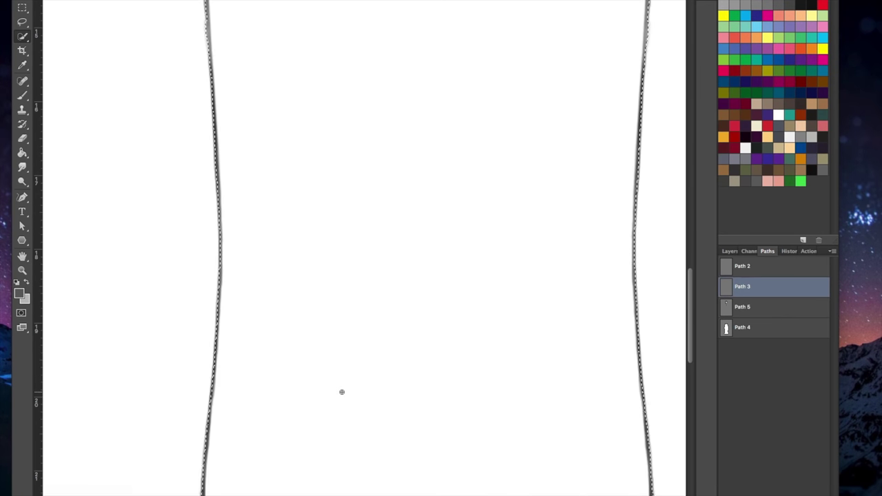
{"action": "left_click_drag", "start_coordinate": [689, 282], "coordinate": [689, 77]}
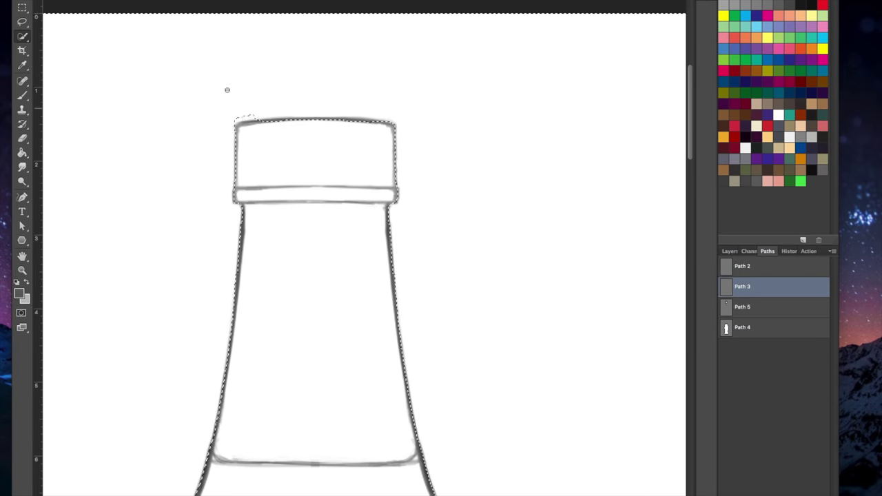
{"action": "left_click", "coordinate": [771, 495]}
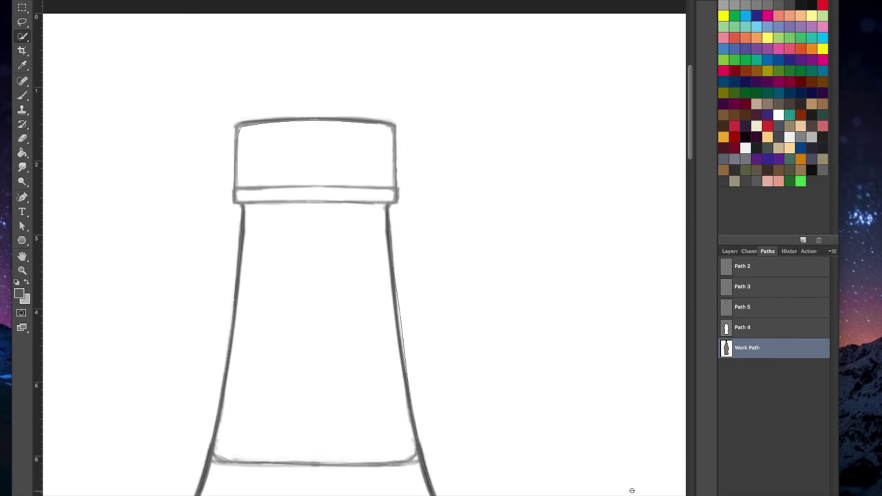
{"action": "key", "text": "super+0"}
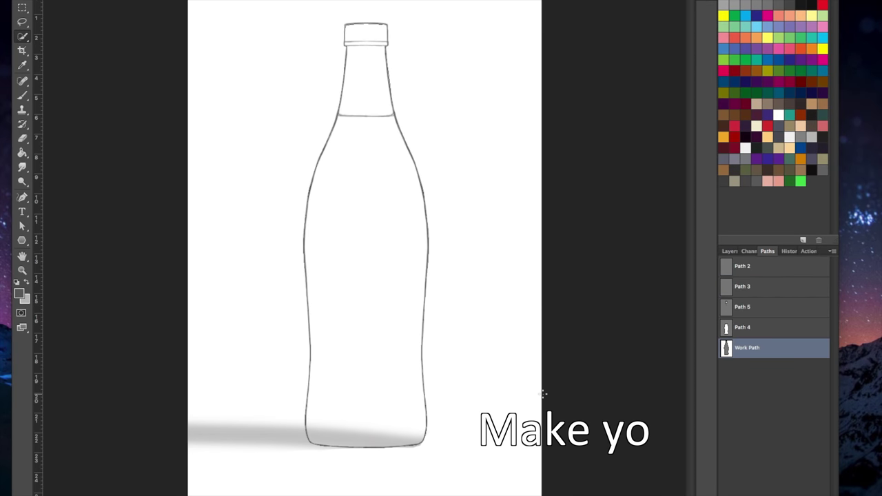
{"action": "left_click", "coordinate": [730, 251]}
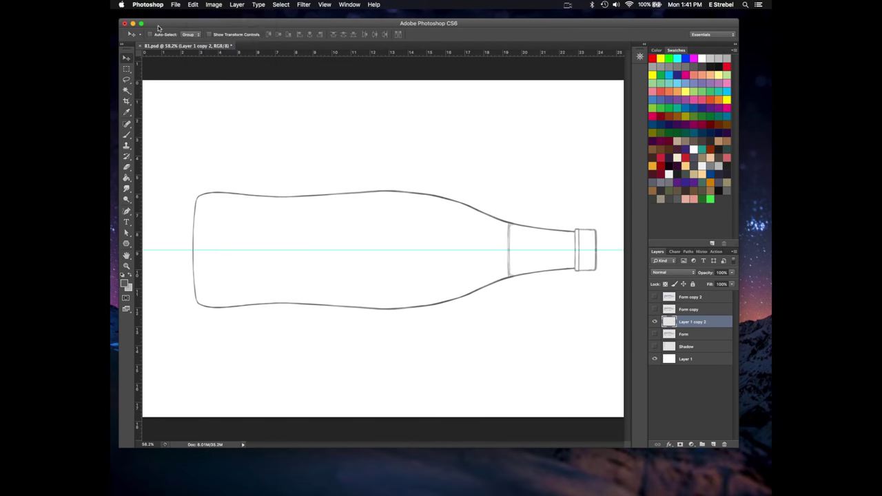
- Rotate the image 90° counterclockwise so the bottle stands upright, and show the Shadow layer
{"action": "left_click", "coordinate": [213, 4]}
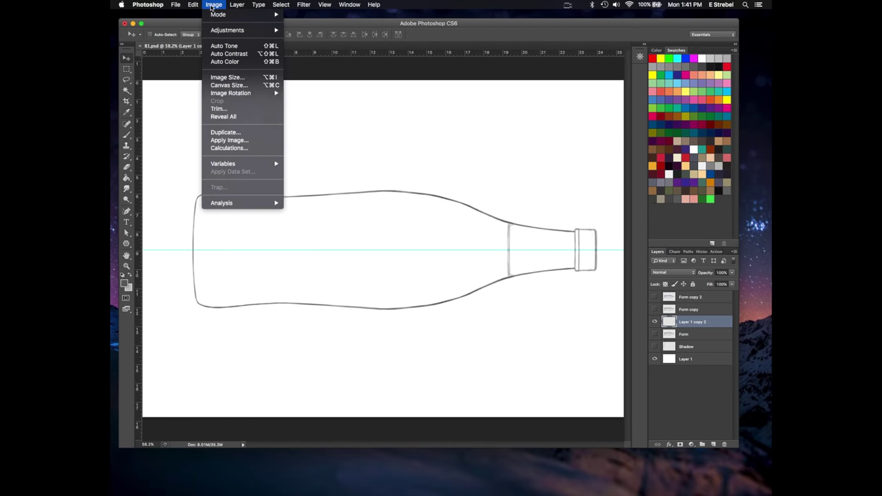
{"action": "mouse_move", "coordinate": [227, 90]}
{"action": "left_click", "coordinate": [331, 110]}
{"action": "key", "text": "ctrl+0"}
{"action": "left_click", "coordinate": [655, 363]}
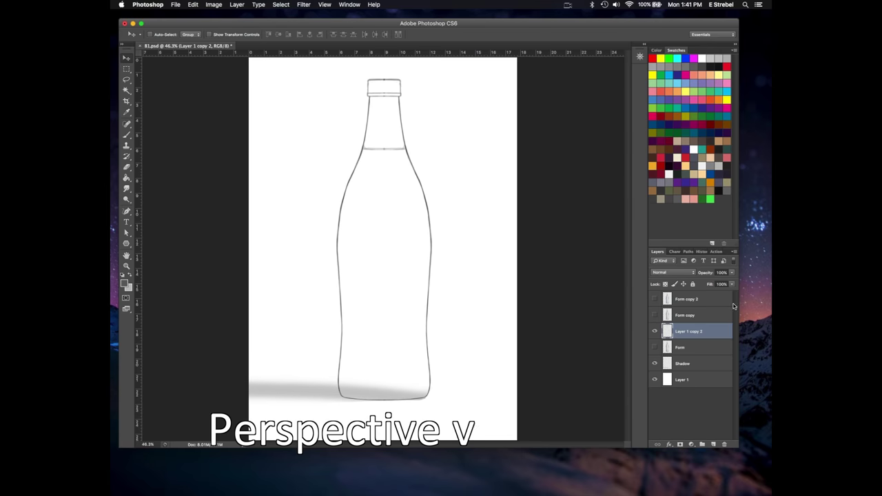
- Select the inside of the bottle's body with the Magic Wand and expand the selection
{"action": "left_click", "coordinate": [126, 91]}
{"action": "left_click", "coordinate": [380, 206]}
{"action": "left_click", "coordinate": [280, 4]}
{"action": "mouse_move", "coordinate": [293, 108]}
{"action": "left_click", "coordinate": [376, 124]}
{"action": "left_click", "coordinate": [368, 386]}
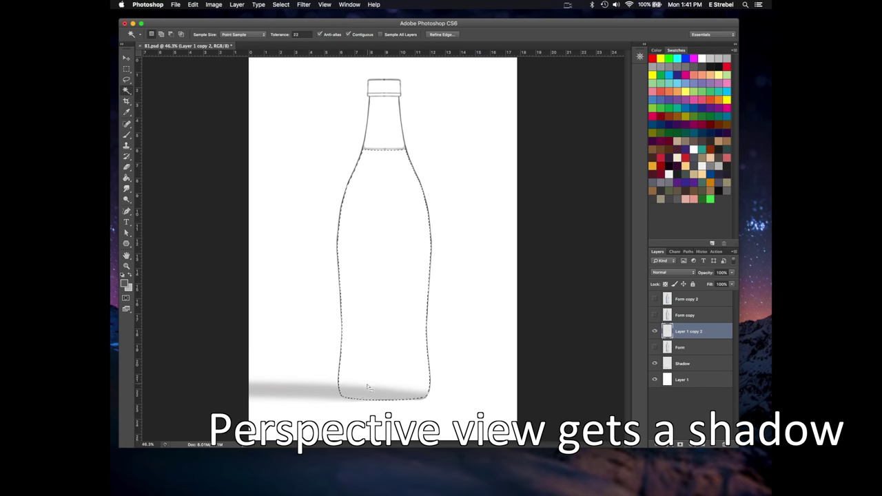
- Delete the existing path and make a new work path from the bottle selection
{"action": "left_click", "coordinate": [687, 251]}
{"action": "left_click", "coordinate": [697, 267]}
{"action": "key", "text": "Delete"}
{"action": "left_click", "coordinate": [690, 444]}
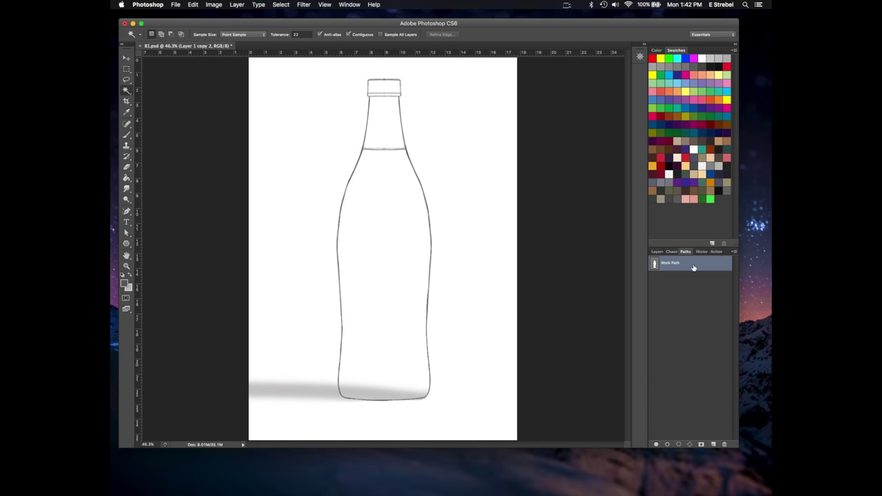
- Load the bottle work path as a selection, deselect it, and brush over the centre gaps in the cap and neck lines on Layer 1 copy 2
{"action": "left_click", "coordinate": [693, 267], "text": "ctrl"}
{"action": "left_click", "coordinate": [656, 251]}
{"action": "left_click_drag", "start_coordinate": [323, 122], "coordinate": [452, 224]}
{"action": "left_click_drag", "start_coordinate": [627, 217], "coordinate": [627, 190]}
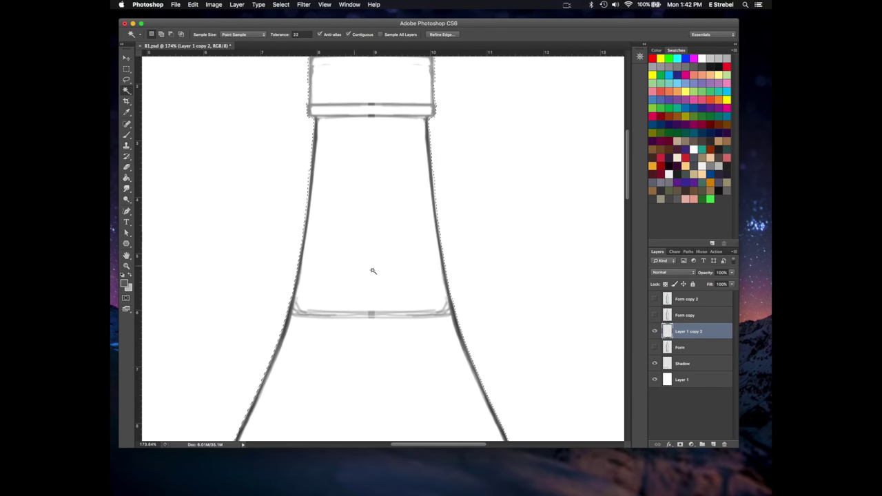
{"action": "left_click", "coordinate": [126, 134]}
{"action": "key", "text": "ctrl+d"}
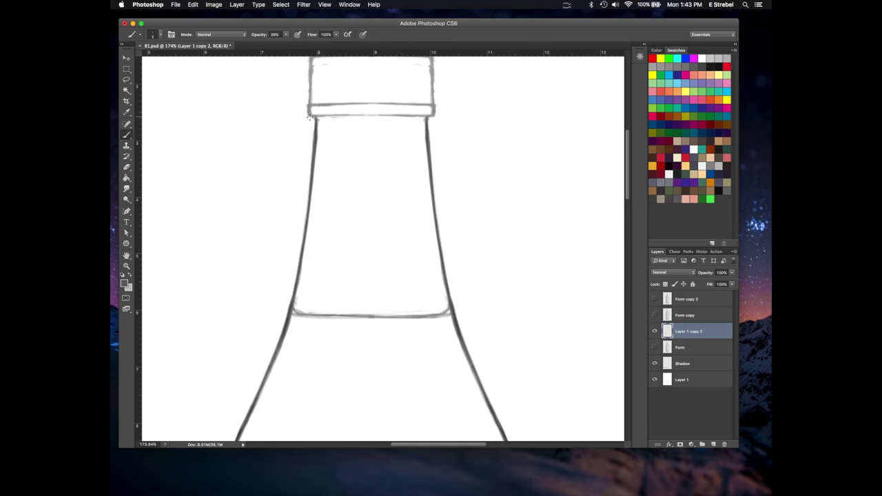
- Clean up the cap outline and remove stray marks around it with the Eraser
{"action": "scroll", "coordinate": [309, 118], "scroll_direction": "up", "scroll_amount": 3}
{"action": "key", "text": "e"}
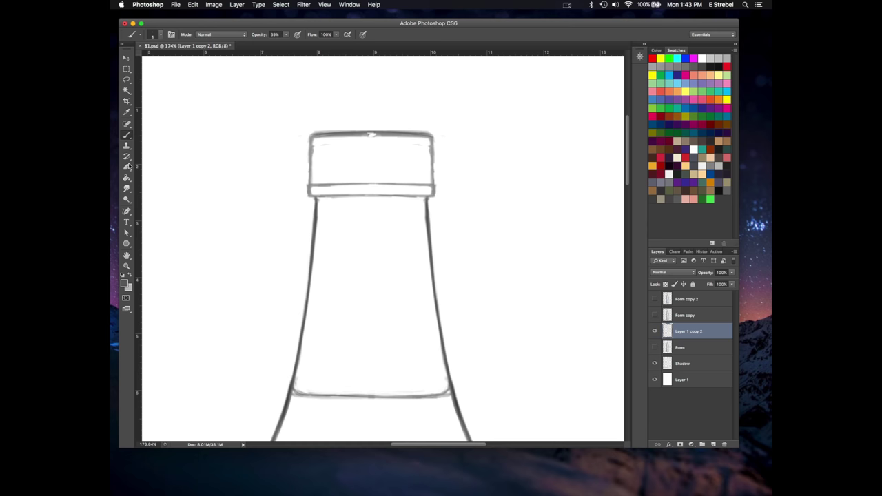
{"action": "left_click", "coordinate": [127, 166]}
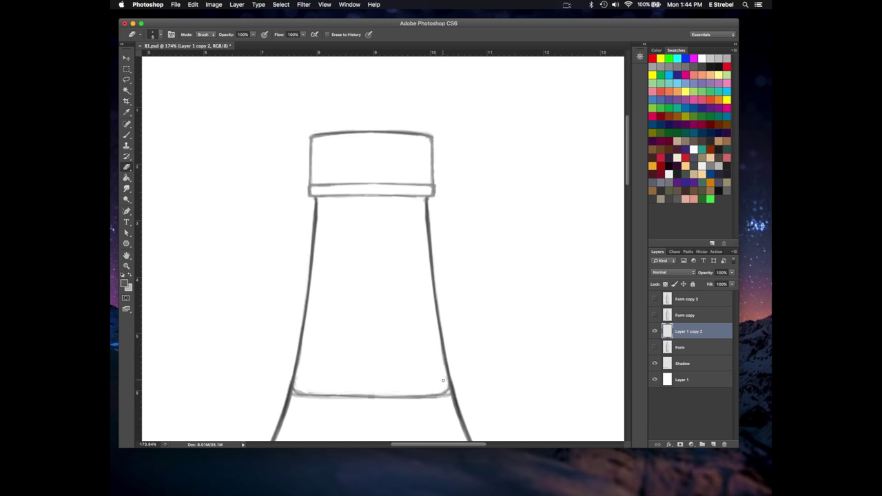
{"action": "key", "text": "super+1"}
{"action": "key", "text": "w"}
{"action": "left_click_drag", "start_coordinate": [131, 96], "coordinate": [161, 90]}
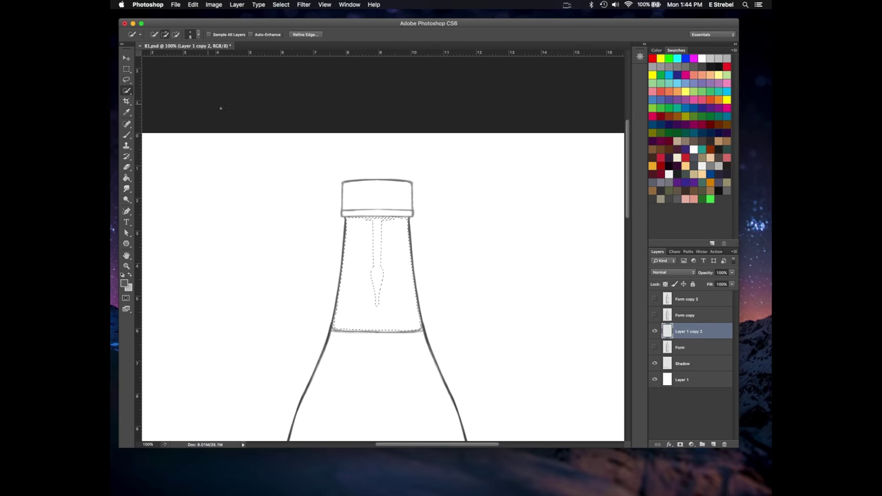
{"action": "key", "text": "super+minus"}
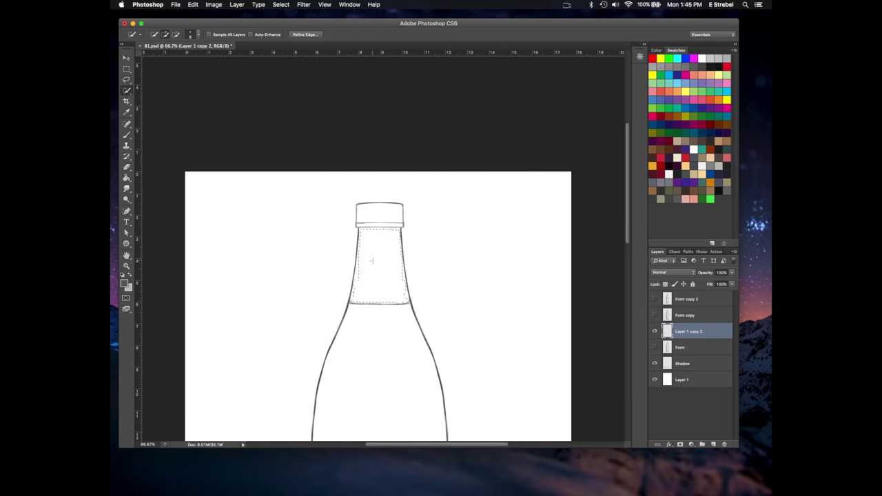
{"action": "left_click", "coordinate": [695, 347]}
{"action": "left_click", "coordinate": [694, 332]}
{"action": "left_click", "coordinate": [199, 35]}
{"action": "left_click_drag", "start_coordinate": [201, 25], "coordinate": [201, 24]}
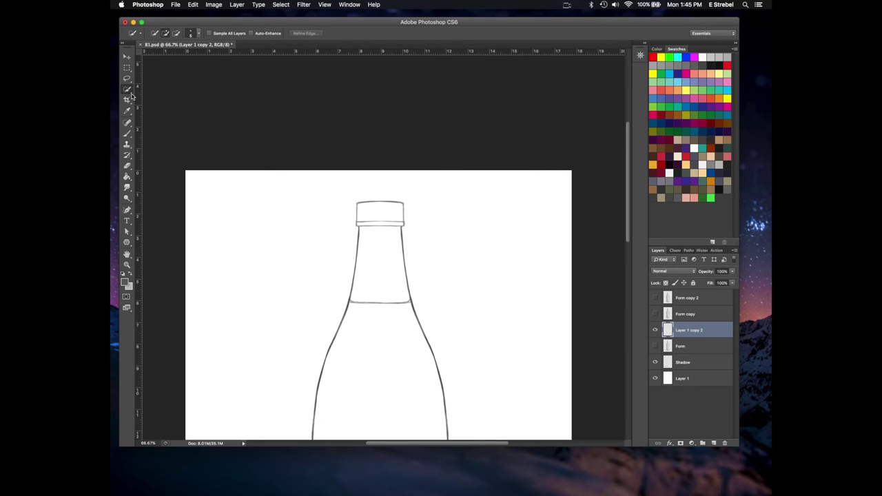
{"action": "left_click_drag", "start_coordinate": [129, 91], "coordinate": [160, 98]}
{"action": "left_click", "coordinate": [382, 281]}
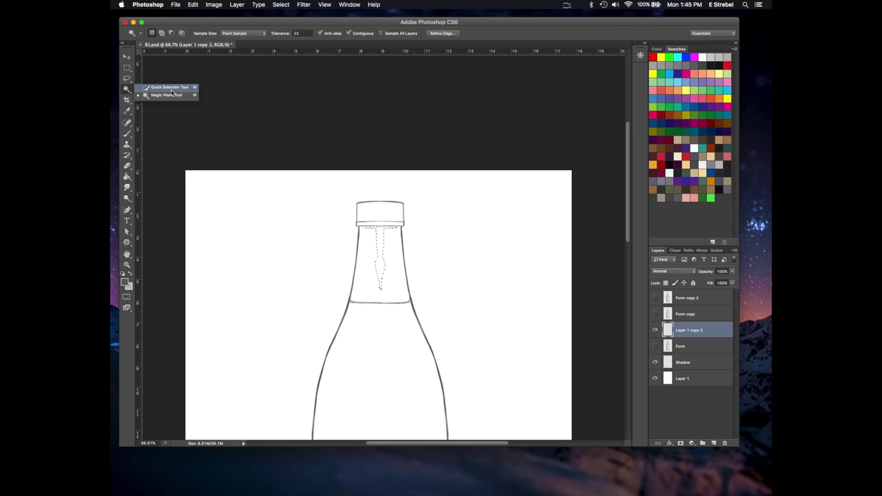
- Select the inside of the bottle's neck with the Quick Selection tool, sampling all layers, and refine its edges
{"action": "left_click", "coordinate": [171, 89]}
{"action": "key", "text": "super+0"}
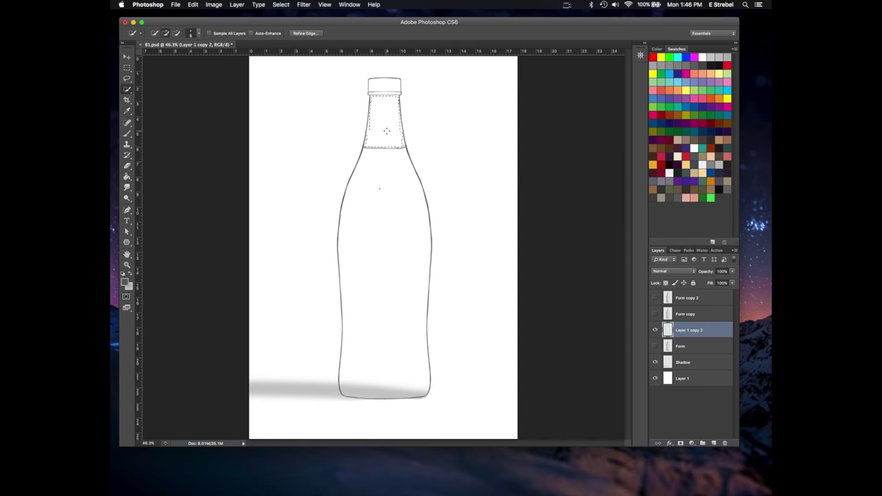
{"action": "scroll", "coordinate": [390, 123], "scroll_direction": "up", "scroll_amount": 10}
{"action": "left_click_drag", "start_coordinate": [627, 184], "coordinate": [627, 161]}
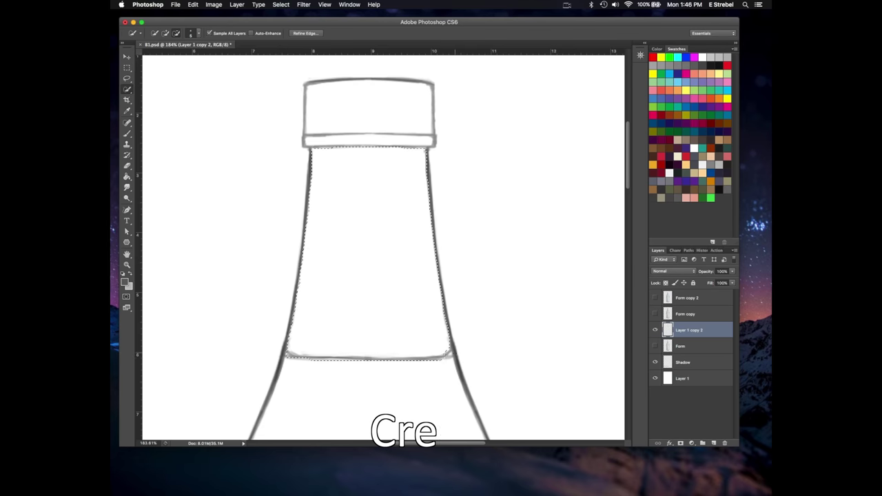
- Add a new path and make a work path from the neck selection
{"action": "left_click", "coordinate": [686, 250]}
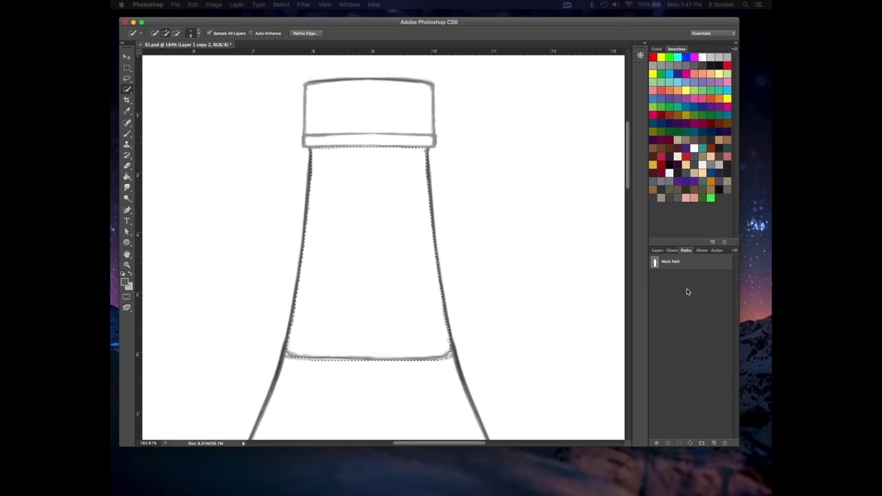
{"action": "left_click", "coordinate": [699, 443]}
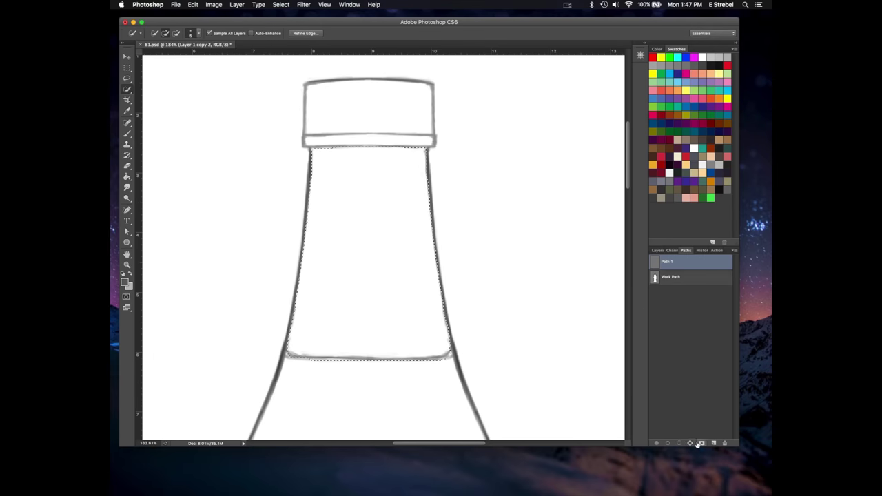
{"action": "key", "text": "super+minus"}
{"action": "key", "text": "super+minus"}
{"action": "key", "text": "super+minus"}
{"action": "key", "text": "super+minus"}
{"action": "left_click", "coordinate": [684, 280]}
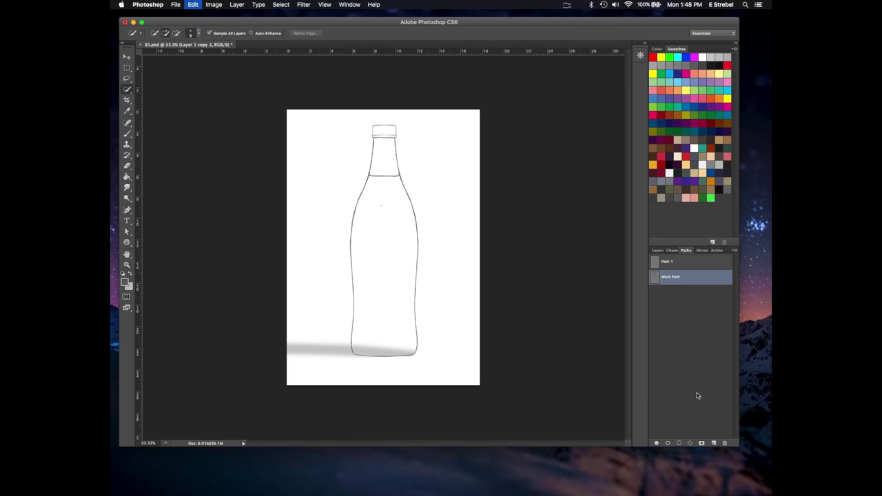
{"action": "key", "text": "Return"}
{"action": "left_click", "coordinate": [691, 264]}
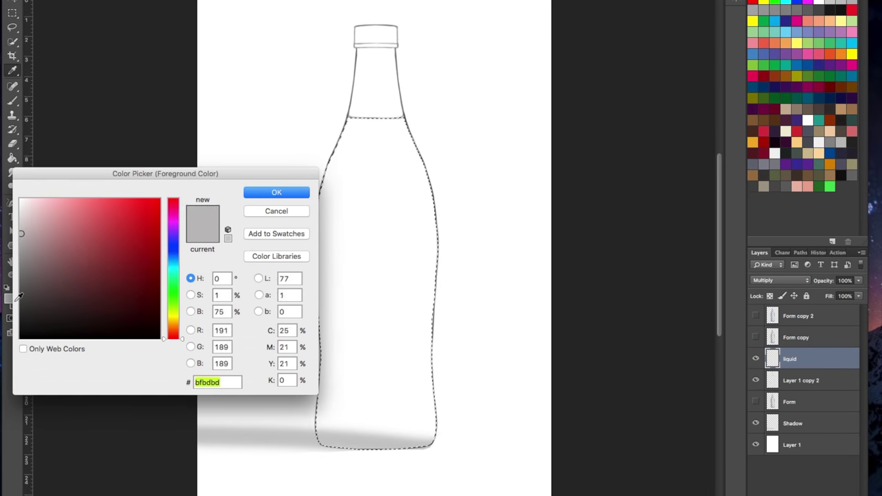
- Add middle opacity and colour stops to the gradient and move its end stops to 95%
{"action": "left_click", "coordinate": [541, 350]}
{"action": "left_click_drag", "start_coordinate": [654, 350], "coordinate": [644, 350]}
{"action": "left_click", "coordinate": [542, 376]}
{"action": "left_click_drag", "start_coordinate": [654, 376], "coordinate": [644, 376]}
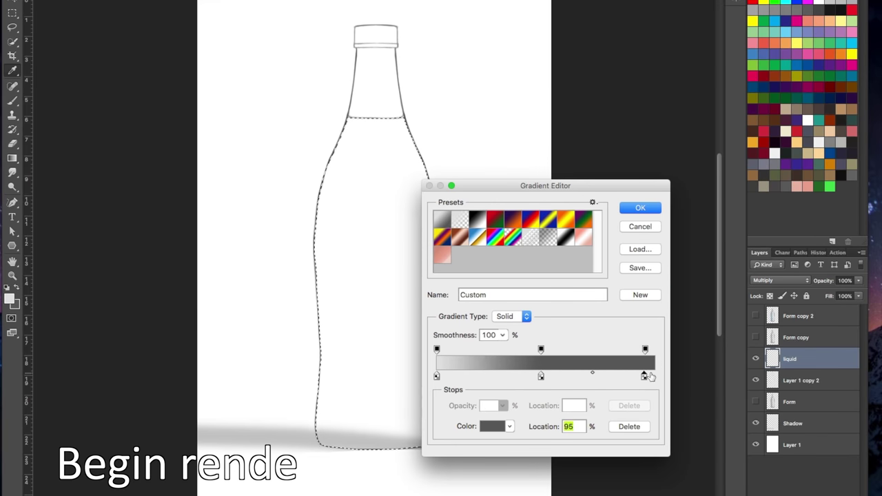
- Move the gradient's middle stops to 44%, make both end opacity stops transparent, and accept the gradient
{"action": "left_click_drag", "start_coordinate": [541, 377], "coordinate": [475, 376]}
{"action": "mouse_move", "coordinate": [541, 350]}
{"action": "left_mouse_down"}
{"action": "mouse_move", "coordinate": [472, 350]}
{"action": "mouse_move", "coordinate": [533, 350]}
{"action": "left_mouse_up"}
{"action": "left_click_drag", "start_coordinate": [475, 376], "coordinate": [531, 376]}
{"action": "double_click", "coordinate": [570, 426]}
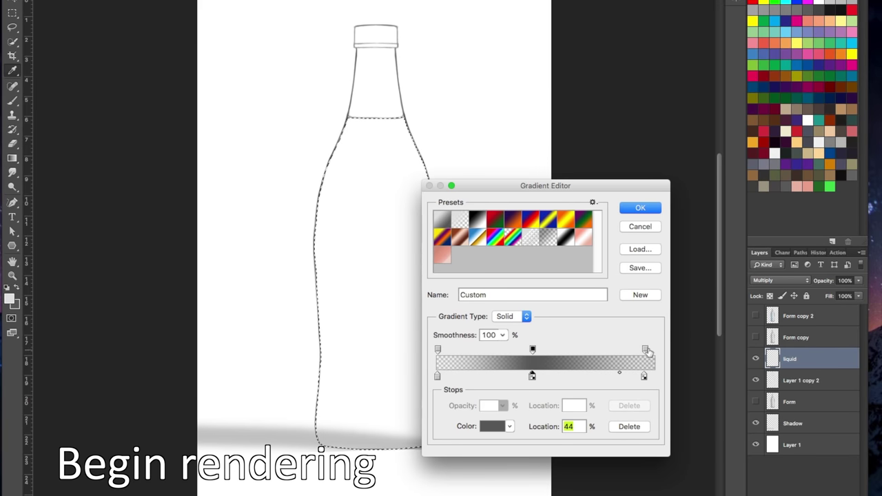
{"action": "left_click_drag", "start_coordinate": [645, 350], "coordinate": [654, 350]}
{"action": "left_click", "coordinate": [640, 208]}
- Try filling the body selection on the liquid layer with several vertical passes of the dark gradient
{"action": "left_click_drag", "start_coordinate": [378, 113], "coordinate": [378, 458]}
{"action": "left_click_drag", "start_coordinate": [379, 165], "coordinate": [379, 475]}
{"action": "left_click_drag", "start_coordinate": [395, 386], "coordinate": [384, 41]}
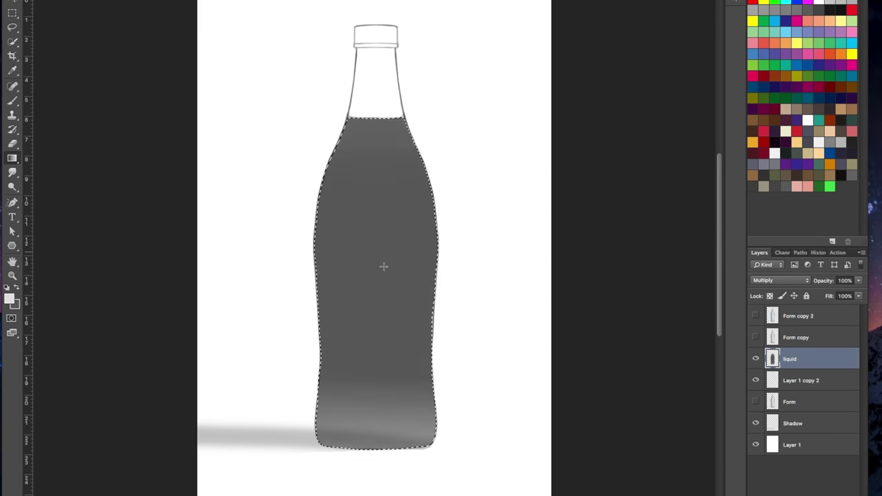
{"action": "left_click_drag", "start_coordinate": [379, 473], "coordinate": [384, 267]}
- Adjust the gradient's middle opacity stop, clear the dark fill, and try a lighter gradient from the base upward
{"action": "left_click_drag", "start_coordinate": [533, 350], "coordinate": [534, 323]}
{"action": "left_click", "coordinate": [640, 208]}
{"action": "key", "text": "Delete"}
{"action": "left_click_drag", "start_coordinate": [377, 472], "coordinate": [402, 176]}
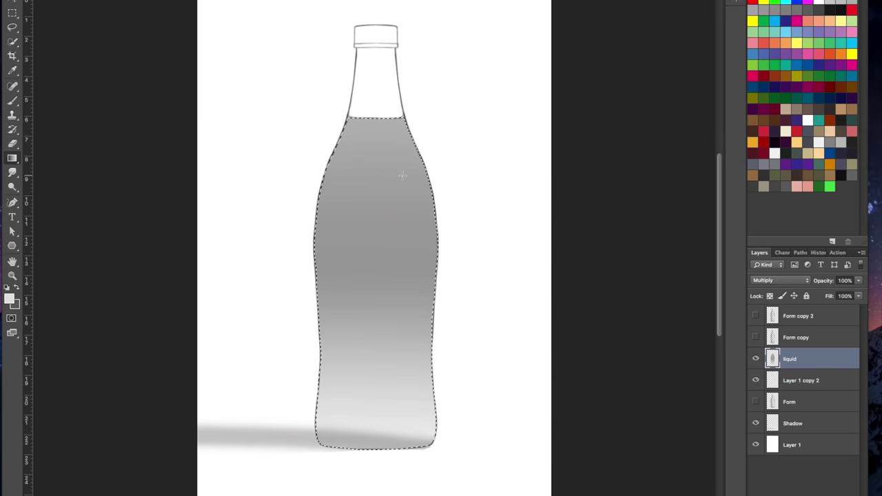
- Clear the fill, shift the gradient's middle opacity stop toward the end, and fill the body from base to shoulder
{"action": "key", "text": "Delete"}
{"action": "left_click_drag", "start_coordinate": [533, 350], "coordinate": [602, 350]}
{"action": "left_click", "coordinate": [639, 209]}
{"action": "left_click_drag", "start_coordinate": [377, 454], "coordinate": [378, 131]}
- Add a new Multiply layer above the liquid and brush soft shading along the bottle's sides and base
{"action": "key", "text": "super+shift+n"}
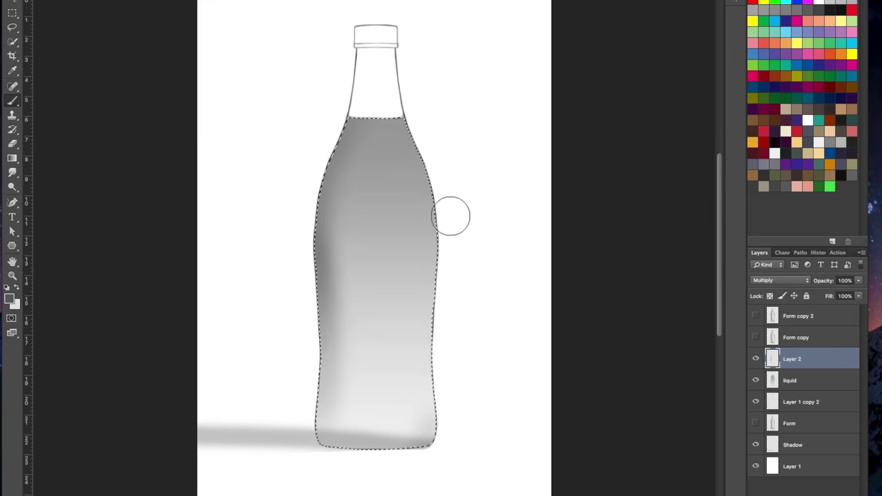
{"action": "key", "text": "bracketleft"}
{"action": "key", "text": "bracketleft"}
{"action": "key", "text": "bracketleft"}
{"action": "scroll", "coordinate": [466, 493], "scroll_direction": "up", "scroll_amount": 5}
{"action": "left_click_drag", "start_coordinate": [342, 330], "coordinate": [506, 331]}
- Darken the curved base line and the bottle's lower-left corner with a smaller brush
{"action": "key", "text": "bracketleft"}
{"action": "key", "text": "bracketleft"}
{"action": "mouse_move", "coordinate": [195, 321]}
{"action": "left_mouse_down"}
{"action": "mouse_move", "coordinate": [506, 314]}
{"action": "mouse_move", "coordinate": [200, 319]}
{"action": "left_mouse_up"}
{"action": "key", "text": "bracketleft"}
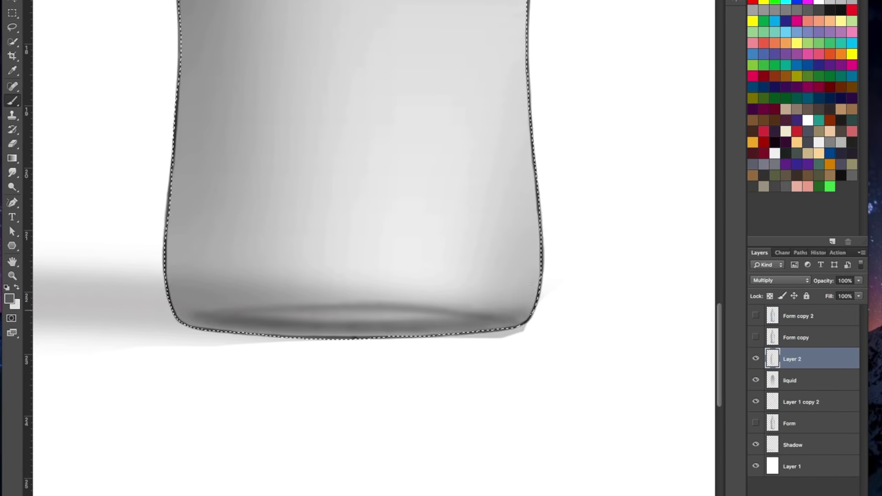
{"action": "left_click_drag", "start_coordinate": [494, 324], "coordinate": [207, 321]}
{"action": "left_click_drag", "start_coordinate": [175, 265], "coordinate": [186, 303]}
- Erase the shadow spilling out beneath the bottle's base on the Shadow layer
{"action": "key", "text": "super+0"}
{"action": "scroll", "coordinate": [429, 482], "scroll_direction": "up", "scroll_amount": 5}
{"action": "left_click", "coordinate": [792, 445]}
{"action": "key", "text": "e"}
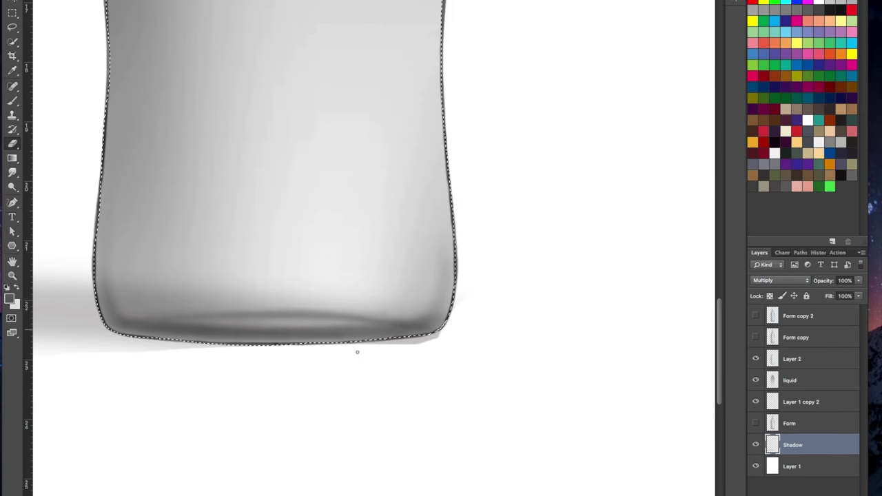
{"action": "left_click_drag", "start_coordinate": [447, 337], "coordinate": [373, 343]}
- Load the liquid layer's outline as a selection for Layer 2, rotate the image 90° clockwise, and hide the selection edges
{"action": "key", "text": "super+0"}
{"action": "left_click", "coordinate": [805, 360]}
{"action": "left_click", "coordinate": [772, 380], "text": "super"}
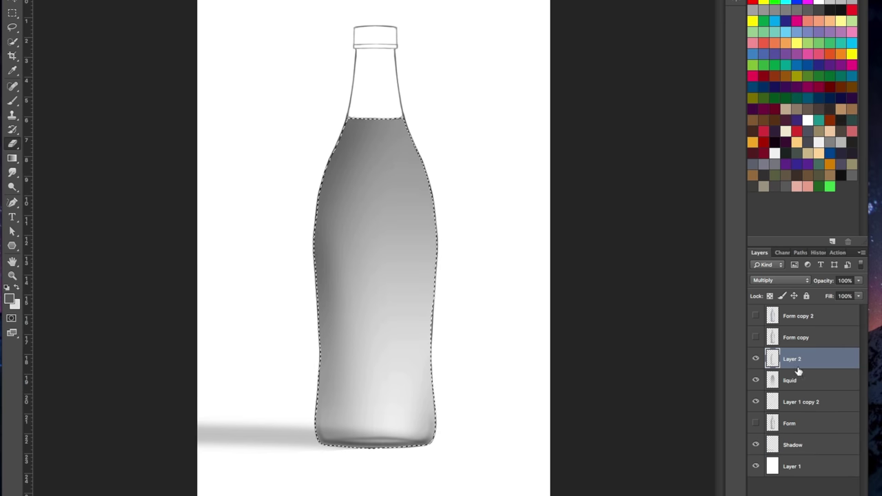
{"action": "left_click", "coordinate": [135, 0]}
{"action": "mouse_move", "coordinate": [161, 30]}
{"action": "left_click", "coordinate": [272, 42]}
{"action": "key", "text": "super+h"}
{"action": "scroll", "coordinate": [207, 207], "scroll_direction": "up", "scroll_amount": 5}
{"action": "scroll", "coordinate": [372, 248], "scroll_direction": "right", "scroll_amount": 10}
{"action": "scroll", "coordinate": [269, 154], "scroll_direction": "down", "scroll_amount": 2}
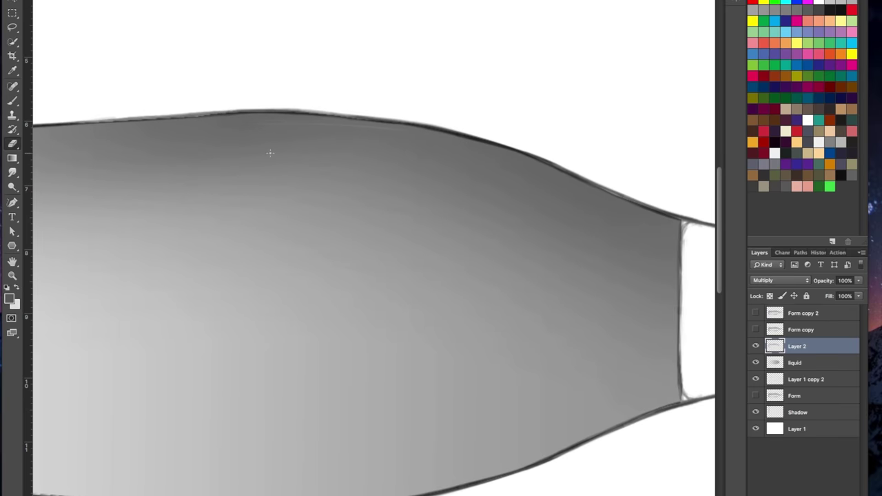
- Brush thin dark contour lines just inside both long edges of the bottle, adding a new Multiply layer
{"action": "left_click", "coordinate": [817, 253]}
{"action": "left_click", "coordinate": [849, 495]}
{"action": "left_click", "coordinate": [523, 128]}
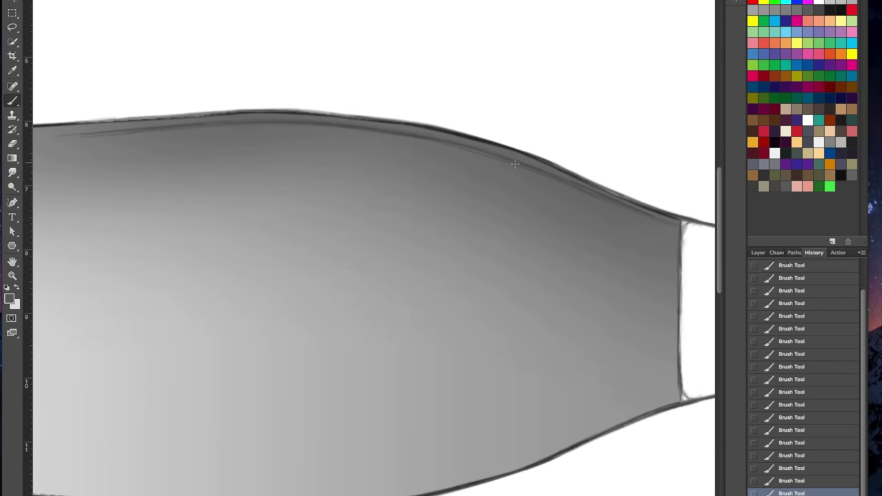
{"action": "key", "text": "super+minus"}
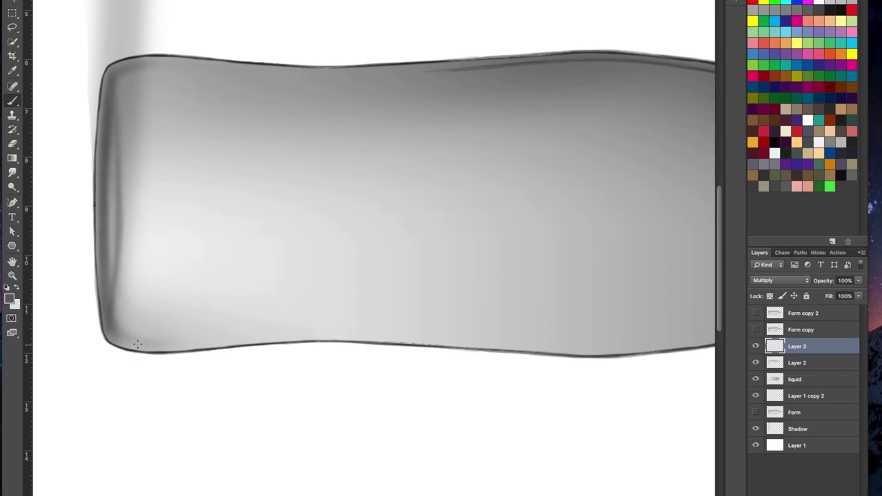
{"action": "left_click_drag", "start_coordinate": [358, 333], "coordinate": [208, 336]}
- Select the whole canvas and rotate the image 90° counterclockwise so the bottle stands upright
{"action": "key", "text": "super+0"}
{"action": "key", "text": "super+a"}
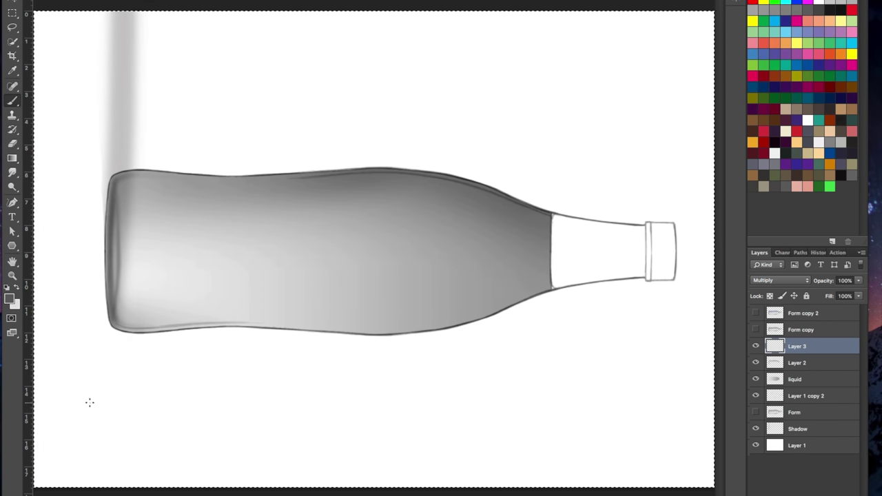
{"action": "left_click", "coordinate": [140, 0]}
{"action": "left_click", "coordinate": [272, 53]}
- Brush darker contour lines on Layer 3 along the base, the body's upper sides, and the liquid's top edge, undoing a stray stroke
{"action": "scroll", "coordinate": [413, 372], "scroll_direction": "up", "scroll_amount": 5}
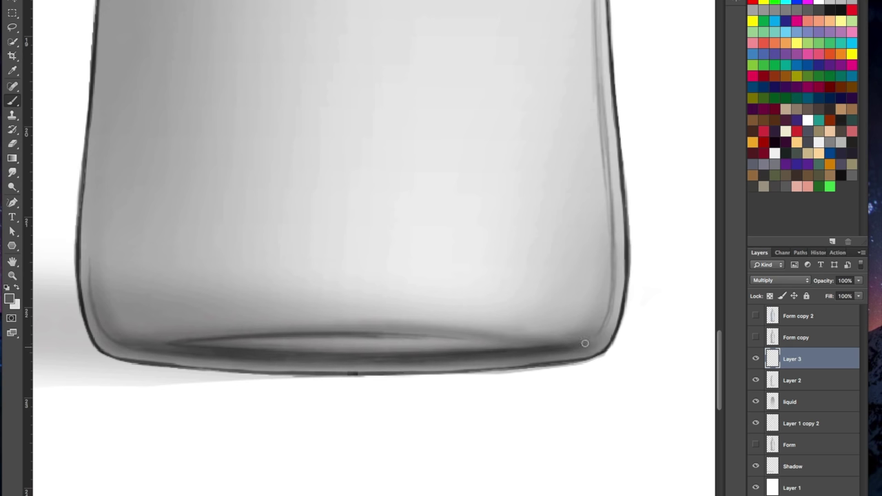
{"action": "key", "text": "super+z"}
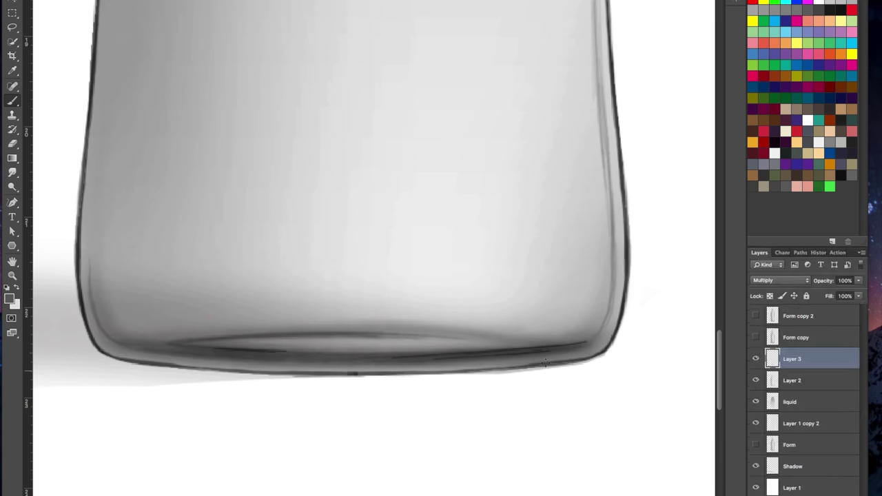
{"action": "key", "text": "super+0"}
{"action": "key", "text": "super+plus"}
{"action": "key", "text": "super+plus"}
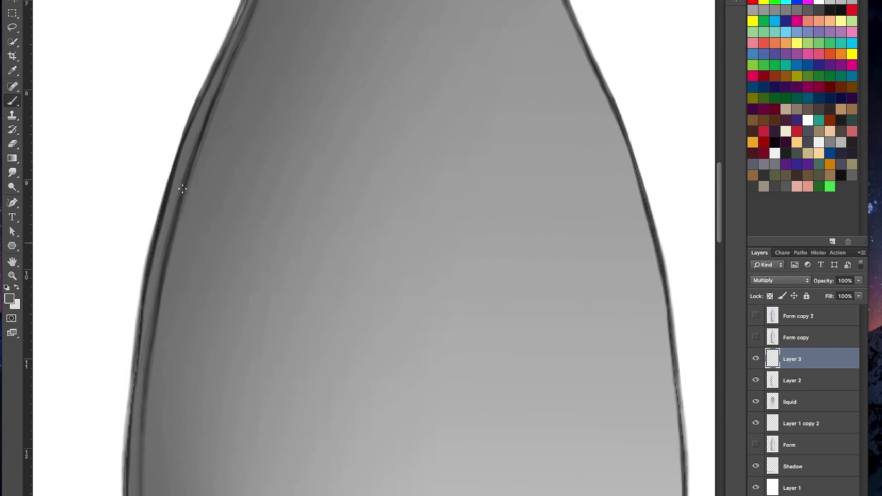
{"action": "scroll", "coordinate": [182, 188], "scroll_direction": "up", "scroll_amount": 5}
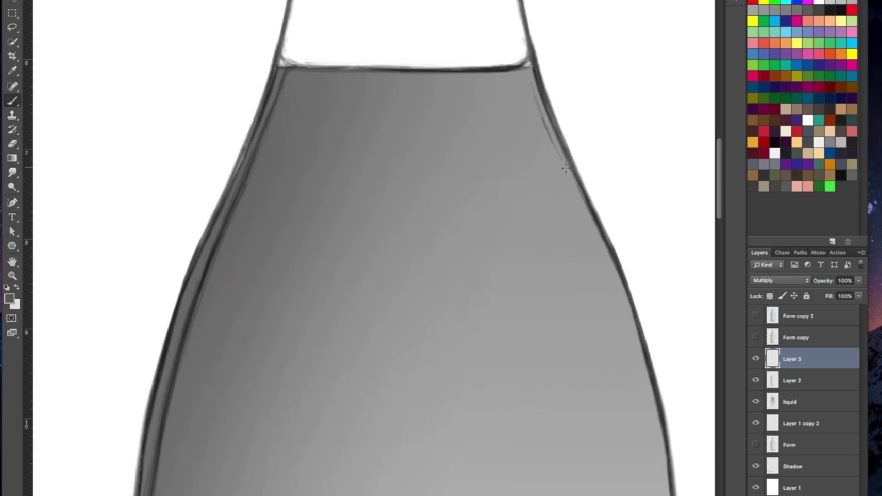
- Merge Layer 2 and Layer 3 into the liquid layer
{"action": "key", "text": "super+0"}
{"action": "key", "text": "super+e"}
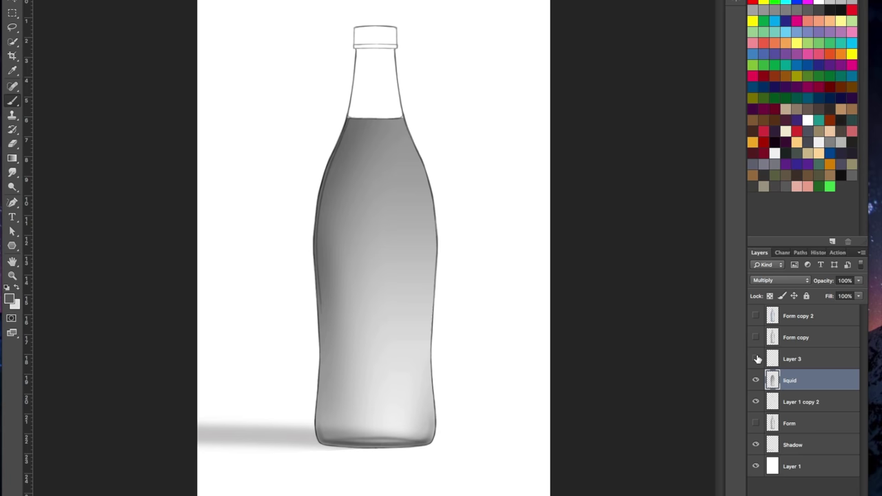
{"action": "key", "text": "super+e"}
{"action": "left_click", "coordinate": [756, 383]}
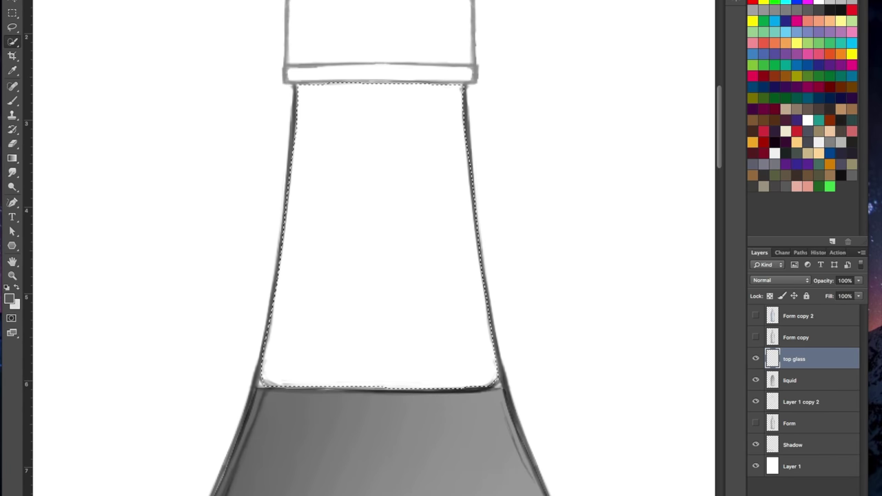
- Delete Path 5 and load the neck's work path as a selection
{"action": "left_click", "coordinate": [801, 255]}
{"action": "left_click", "coordinate": [806, 310]}
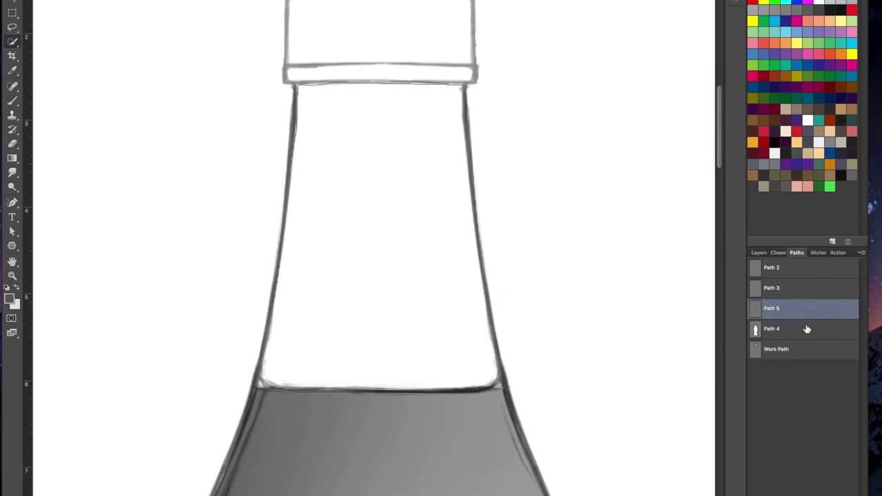
{"action": "key", "text": "BackSpace"}
{"action": "left_click", "coordinate": [792, 332]}
{"action": "left_click", "coordinate": [756, 330], "text": "super"}
- Adjust the neck selection along the cap's lower line with the Quick Selection tool on Layer 1 copy 2
{"action": "left_click", "coordinate": [759, 253]}
{"action": "left_click", "coordinate": [800, 401]}
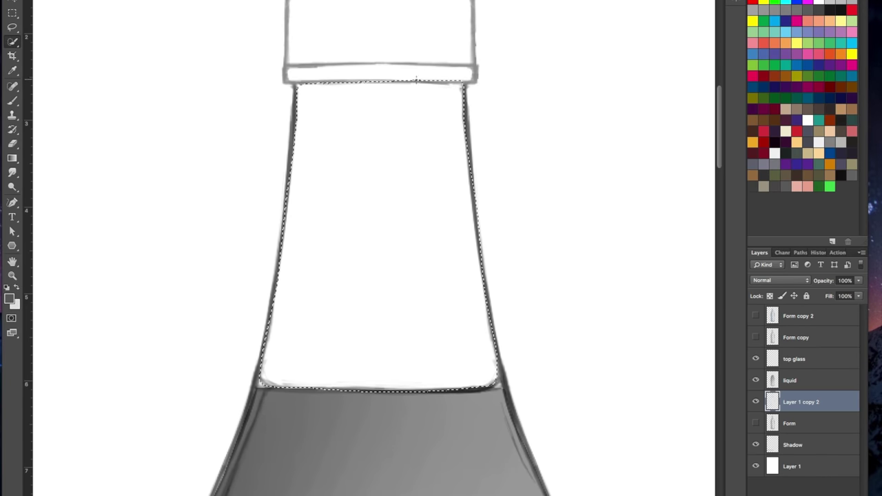
{"action": "left_click", "coordinate": [799, 253]}
{"action": "left_click", "coordinate": [759, 253]}
- Fill the neck selection on the top glass layer with a vertical gradient from dark grey to white
{"action": "left_click", "coordinate": [794, 359]}
{"action": "key", "text": "super+minus"}
{"action": "key", "text": "super+minus"}
{"action": "key", "text": "super+minus"}
{"action": "left_click", "coordinate": [13, 158]}
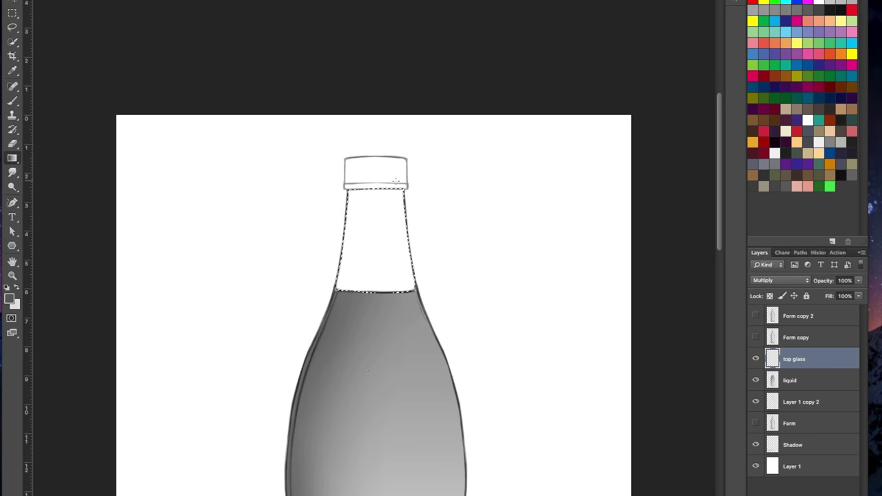
{"action": "left_click", "coordinate": [800, 253]}
{"action": "left_click", "coordinate": [756, 329], "text": "super"}
{"action": "left_click", "coordinate": [759, 253]}
{"action": "key", "text": "g"}
{"action": "left_click_drag", "start_coordinate": [372, 175], "coordinate": [376, 282]}
{"action": "key", "text": "super+minus"}
{"action": "key", "text": "super+minus"}
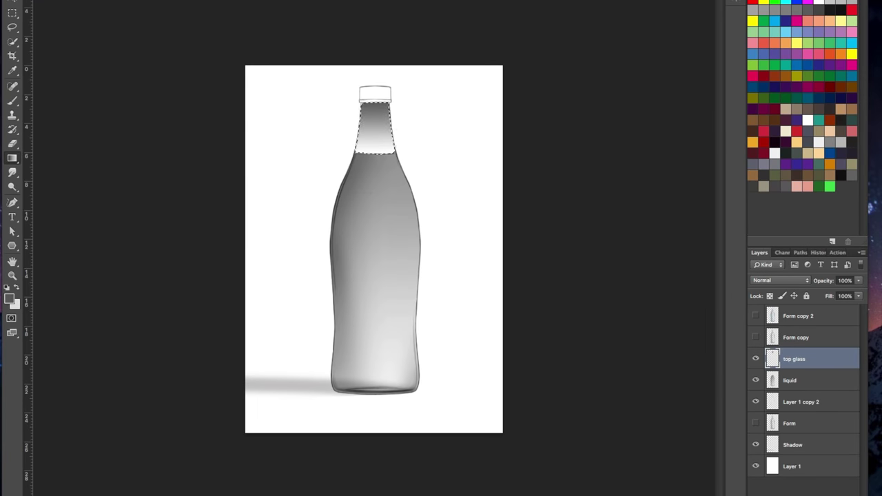
- Add a Multiply layer above top glass, hide the selection edges, and brush a dark contour down the neck's left side
{"action": "left_click_drag", "start_coordinate": [384, 92], "coordinate": [482, 100]}
{"action": "key", "text": "b"}
{"action": "key", "text": "super+shift+alt+n"}
{"action": "left_click", "coordinate": [780, 280]}
{"action": "left_click", "coordinate": [766, 314]}
{"action": "key", "text": "super+h"}
{"action": "left_click_drag", "start_coordinate": [273, 151], "coordinate": [256, 330]}
{"action": "left_click_drag", "start_coordinate": [399, 138], "coordinate": [441, 140]}
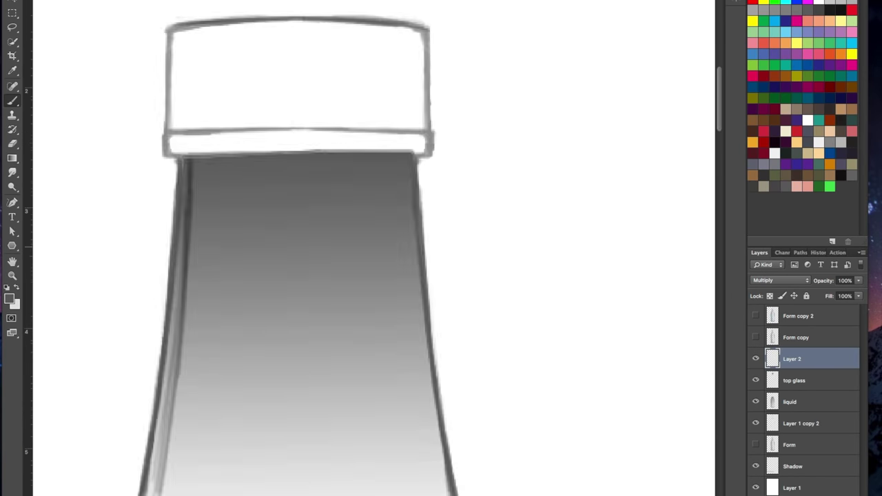
- Restore the neck selection and brush dark contours along the neck's sides and lower edge on Layer 2
{"action": "key", "text": "super+minus"}
{"action": "key", "text": "super+shift+d"}
{"action": "scroll", "coordinate": [407, 379], "scroll_direction": "down", "scroll_amount": 5}
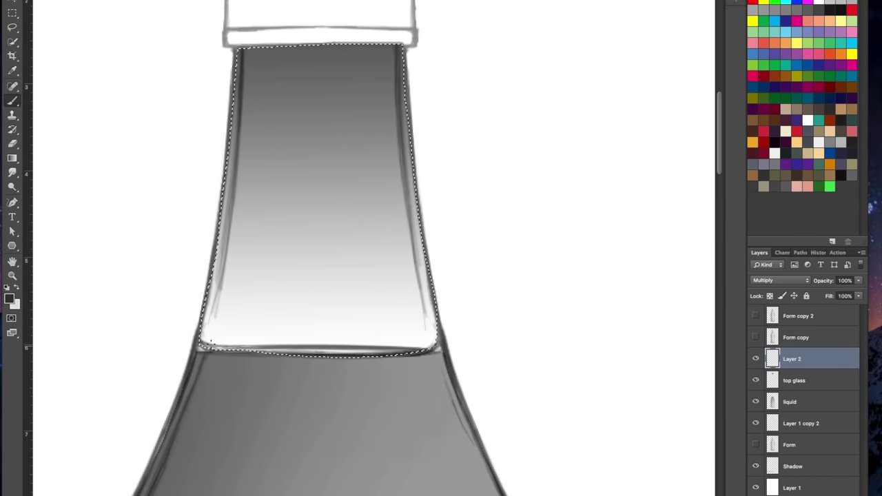
{"action": "left_click", "coordinate": [43, 1]}
{"action": "left_click_drag", "start_coordinate": [236, 177], "coordinate": [211, 325]}
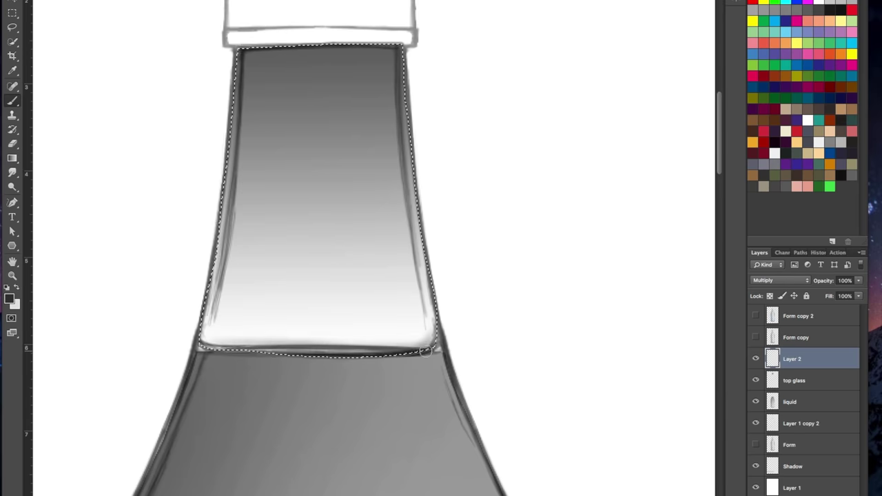
- Brush soft dark shading down both sides of the neck and deepen its top and bottom contours
{"action": "left_click_drag", "start_coordinate": [418, 352], "coordinate": [207, 347]}
{"action": "left_click_drag", "start_coordinate": [220, 54], "coordinate": [205, 342]}
{"action": "left_click_drag", "start_coordinate": [413, 63], "coordinate": [431, 326]}
{"action": "left_click_drag", "start_coordinate": [232, 58], "coordinate": [205, 337]}
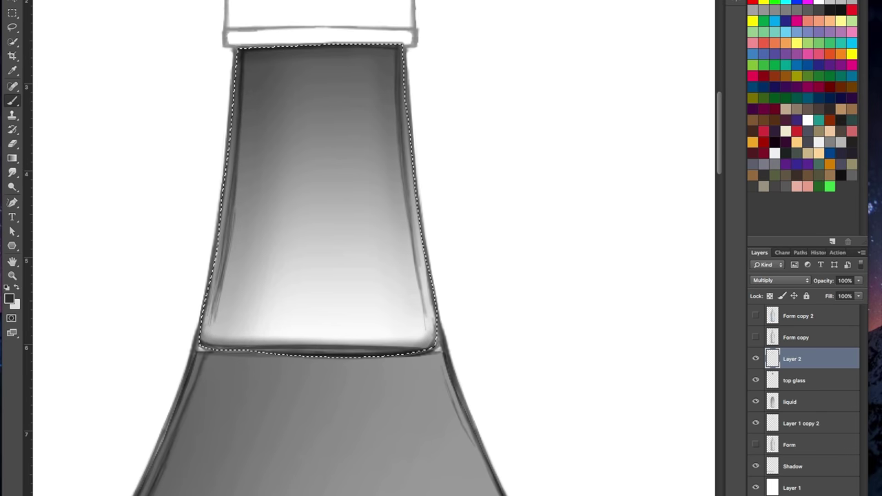
{"action": "left_click", "coordinate": [43, 1]}
{"action": "key", "text": "Return"}
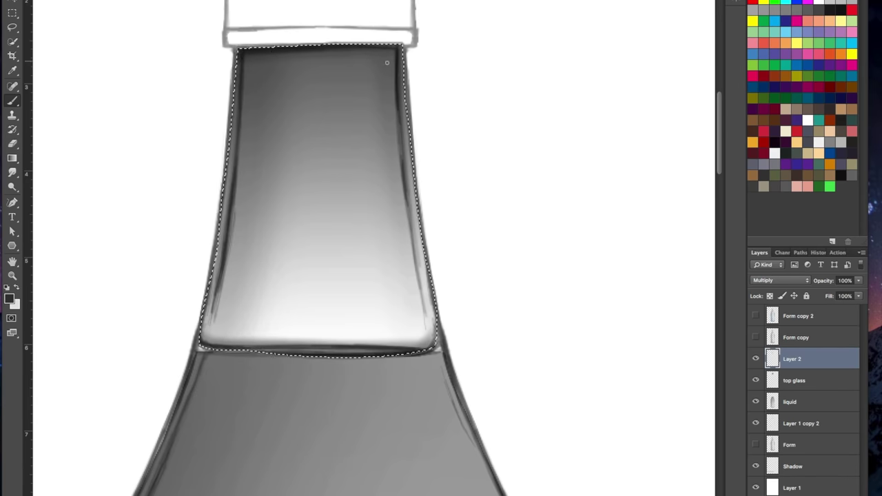
- Add a new layer above top glass and name it cap
{"action": "key", "text": "super+0"}
{"action": "left_click", "coordinate": [832, 495]}
{"action": "double_click", "coordinate": [793, 359]}
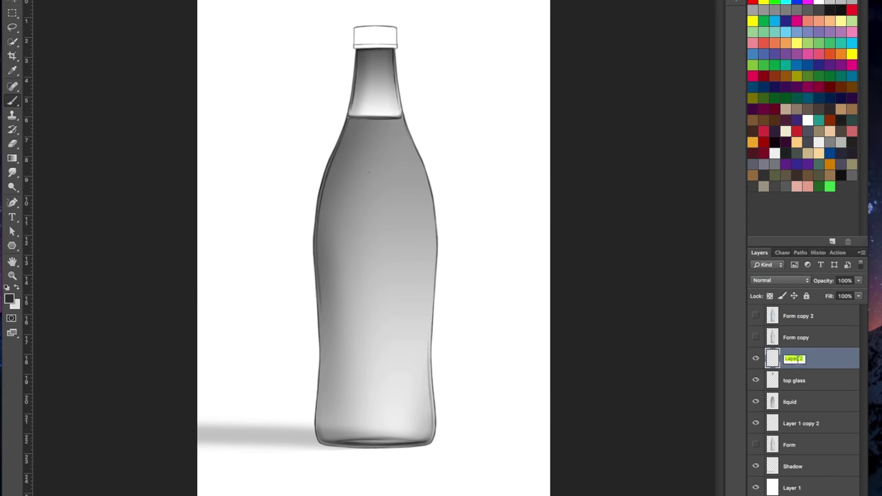
{"action": "type", "text": "cap"}
{"action": "key", "text": "Return"}
- Brush soft vertical grey bands on the cap and shade along its lower rim
{"action": "key", "text": "super+plus"}
{"action": "key", "text": "super+plus"}
{"action": "scroll", "coordinate": [357, 45], "scroll_direction": "up", "scroll_amount": 3}
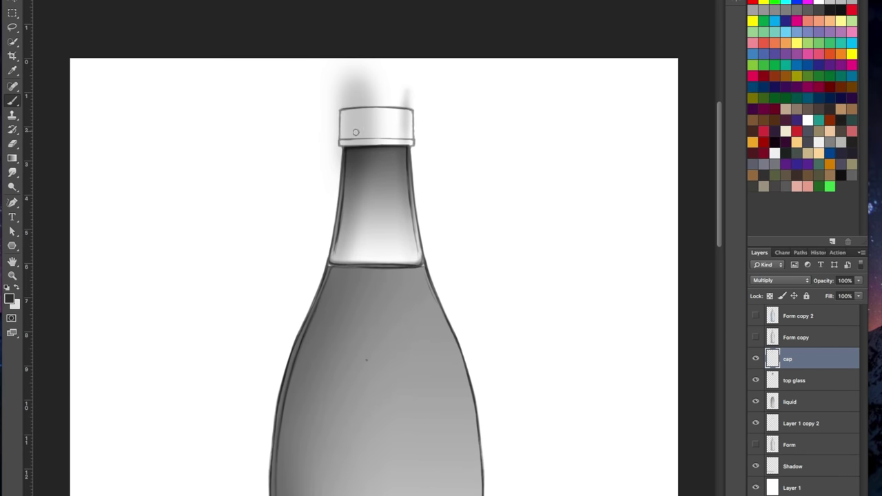
{"action": "left_click_drag", "start_coordinate": [356, 132], "coordinate": [351, 96]}
{"action": "scroll", "coordinate": [370, 116], "scroll_direction": "up", "scroll_amount": 5}
{"action": "left_click_drag", "start_coordinate": [297, 183], "coordinate": [404, 185]}
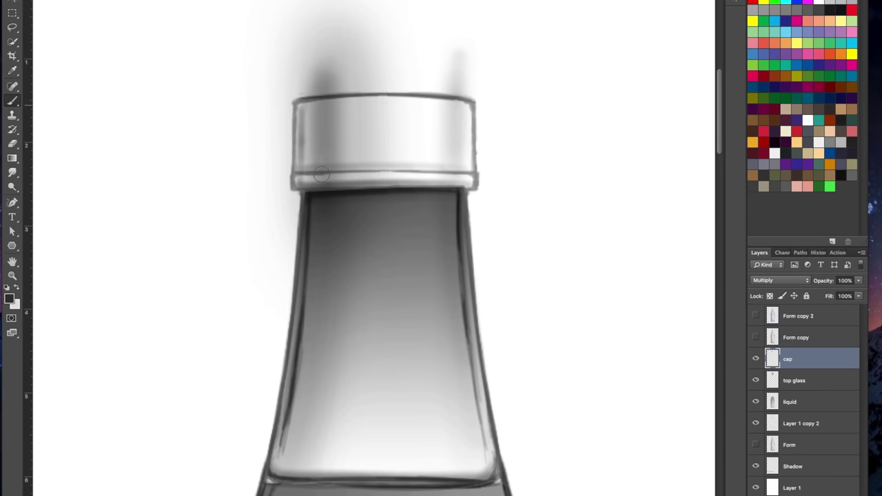
{"action": "left_click_drag", "start_coordinate": [321, 174], "coordinate": [327, 76]}
{"action": "key", "text": "bracketright"}
{"action": "key", "text": "bracketright"}
{"action": "left_click_drag", "start_coordinate": [456, 76], "coordinate": [456, 176]}
{"action": "left_click_drag", "start_coordinate": [338, 137], "coordinate": [386, 131]}
- Erase the grey brush overspill above and beside the cap
{"action": "key", "text": "e"}
{"action": "left_click_drag", "start_coordinate": [272, 88], "coordinate": [506, 92]}
{"action": "mouse_move", "coordinate": [382, 69]}
{"action": "left_mouse_down"}
{"action": "mouse_move", "coordinate": [279, 165]}
{"action": "mouse_move", "coordinate": [515, 204]}
{"action": "left_mouse_up"}
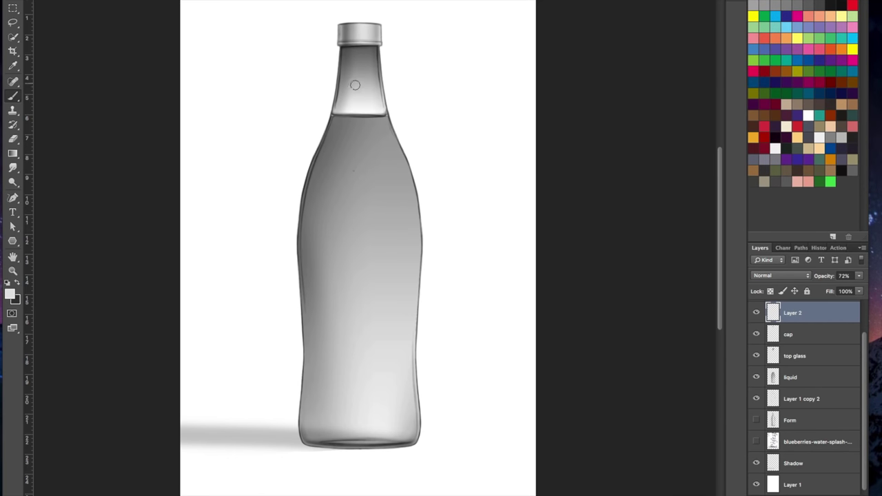
- Brush a pale reflection down the left side of the neck and body on Layer 2
{"action": "mouse_move", "coordinate": [350, 49]}
{"action": "left_mouse_down"}
{"action": "mouse_move", "coordinate": [323, 213]}
{"action": "mouse_move", "coordinate": [318, 434]}
{"action": "mouse_move", "coordinate": [349, 93]}
{"action": "left_mouse_up"}
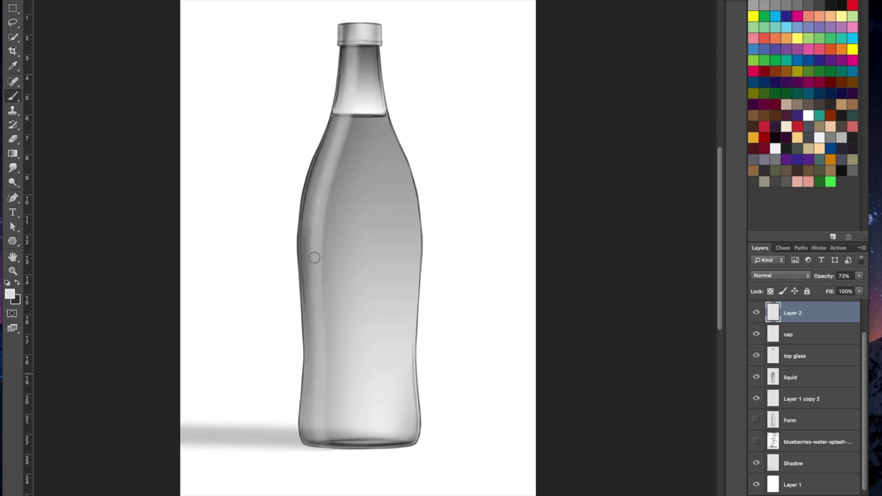
{"action": "scroll", "coordinate": [369, 28], "scroll_direction": "up", "scroll_amount": 3}
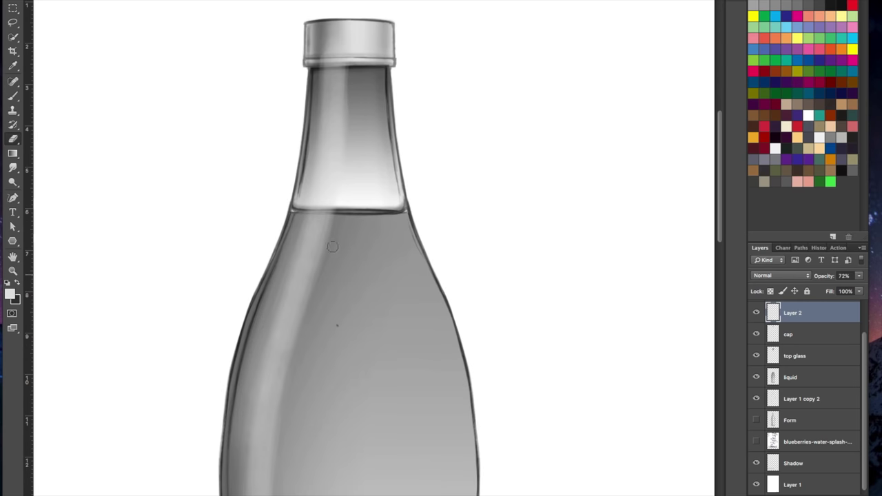
- Remove the stray dark dot from the upper body of the bottle
{"action": "scroll", "coordinate": [336, 442], "scroll_direction": "up", "scroll_amount": 3}
{"action": "left_click_drag", "start_coordinate": [337, 442], "coordinate": [338, 284]}
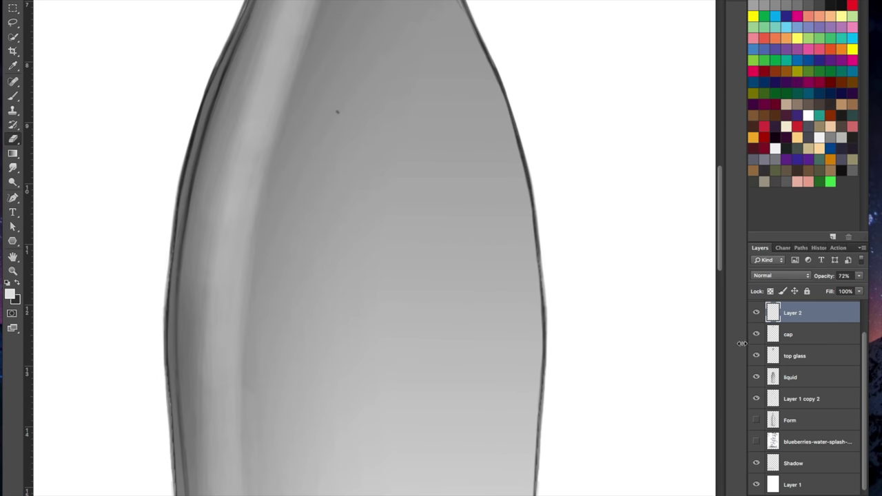
{"action": "left_click", "coordinate": [794, 356]}
{"action": "left_click", "coordinate": [338, 111]}
- Refine the inner edge of the body's left reflection on Layer 2 with the Eraser
{"action": "left_click", "coordinate": [792, 313]}
{"action": "left_click_drag", "start_coordinate": [260, 385], "coordinate": [259, 179]}
{"action": "left_click_drag", "start_coordinate": [719, 263], "coordinate": [720, 229]}
{"action": "scroll", "coordinate": [269, 285], "scroll_direction": "down", "scroll_amount": 4}
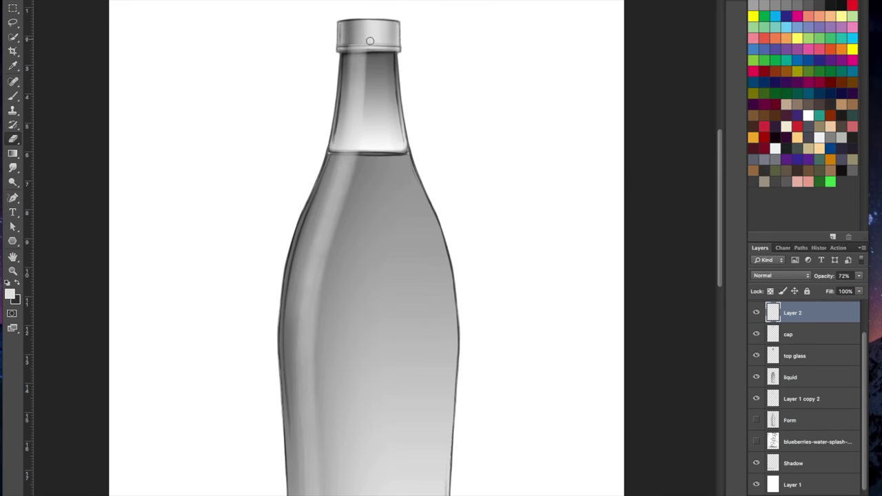
{"action": "scroll", "coordinate": [370, 25], "scroll_direction": "up", "scroll_amount": 3}
{"action": "scroll", "coordinate": [606, 268], "scroll_direction": "down", "scroll_amount": 5}
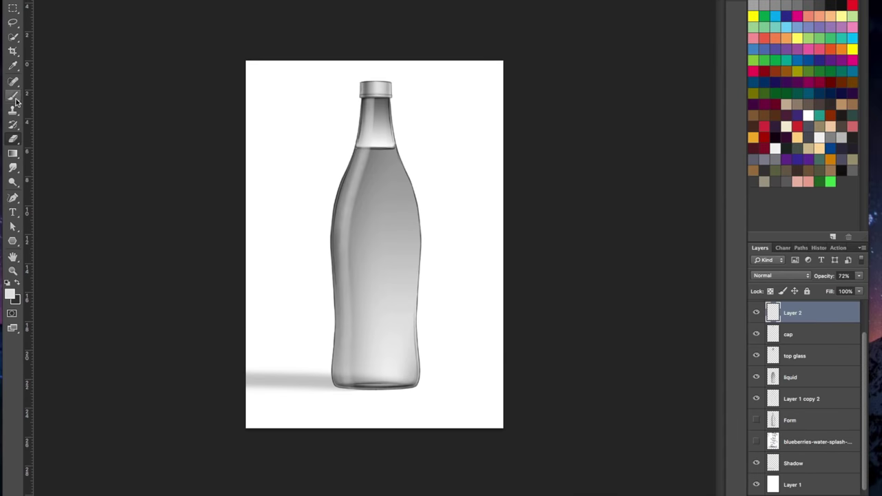
- Brush a faint pale reflection down the right side of the bottle on Layer 2
{"action": "left_click", "coordinate": [13, 97]}
{"action": "scroll", "coordinate": [384, 108], "scroll_direction": "down", "scroll_amount": 1}
{"action": "scroll", "coordinate": [384, 103], "scroll_direction": "up", "scroll_amount": 2}
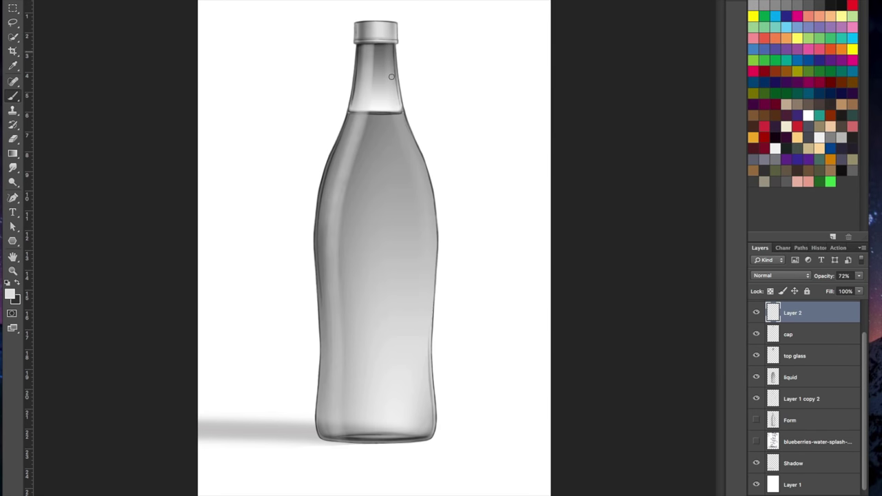
- Brush pale highlights across the inner ring and corners of the bottle's base
{"action": "scroll", "coordinate": [335, 392], "scroll_direction": "up", "scroll_amount": 3}
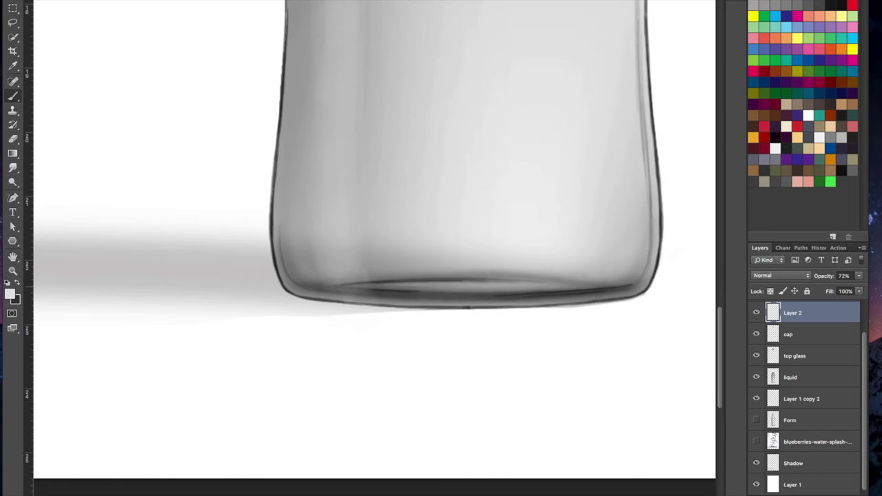
{"action": "left_click_drag", "start_coordinate": [351, 287], "coordinate": [589, 286]}
{"action": "left_click_drag", "start_coordinate": [318, 277], "coordinate": [421, 289]}
{"action": "left_click_drag", "start_coordinate": [613, 284], "coordinate": [639, 273]}
{"action": "key", "text": "super+0"}
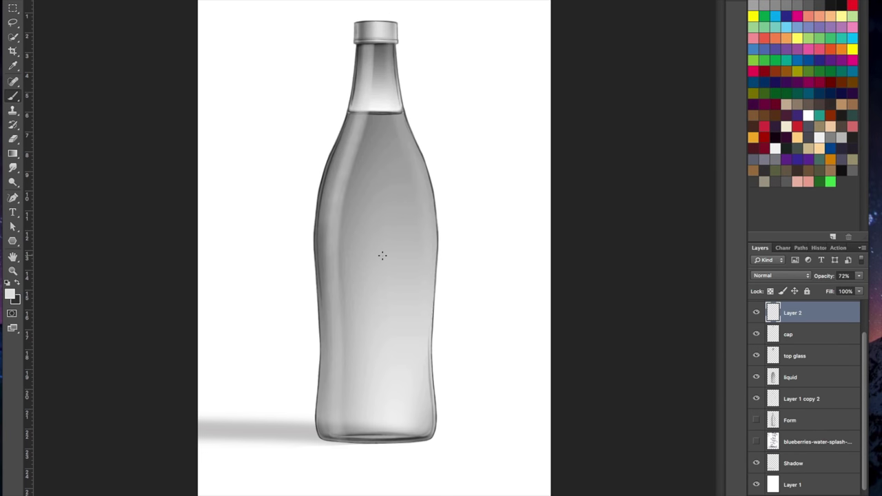
- Name Layer 2 reflection and merge the top glass layer into the liquid layer
{"action": "left_click", "coordinate": [816, 356]}
{"action": "key", "text": "super+e"}
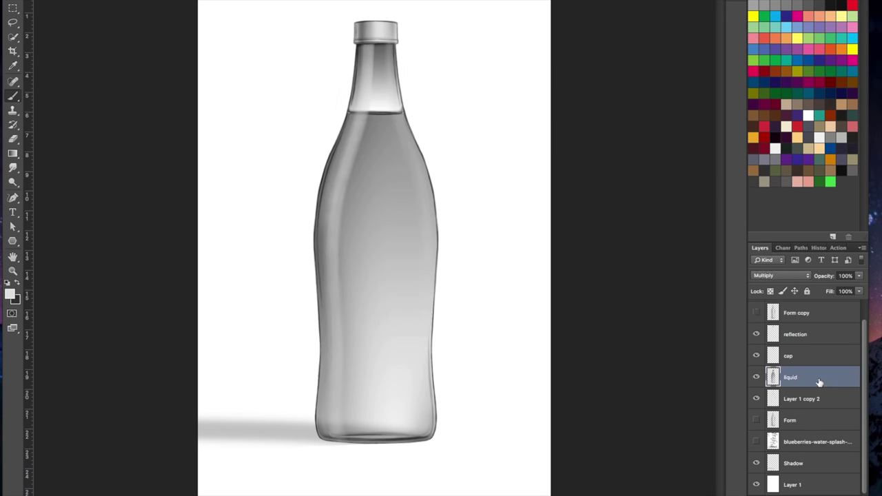
- Tint the liquid layer blue with Color Balance, setting the midtone levels to -26, 0 and +74
{"action": "left_click", "coordinate": [134, 1]}
{"action": "mouse_move", "coordinate": [148, 1]}
{"action": "left_click", "coordinate": [268, 30]}
{"action": "left_click_drag", "start_coordinate": [567, 129], "coordinate": [607, 129]}
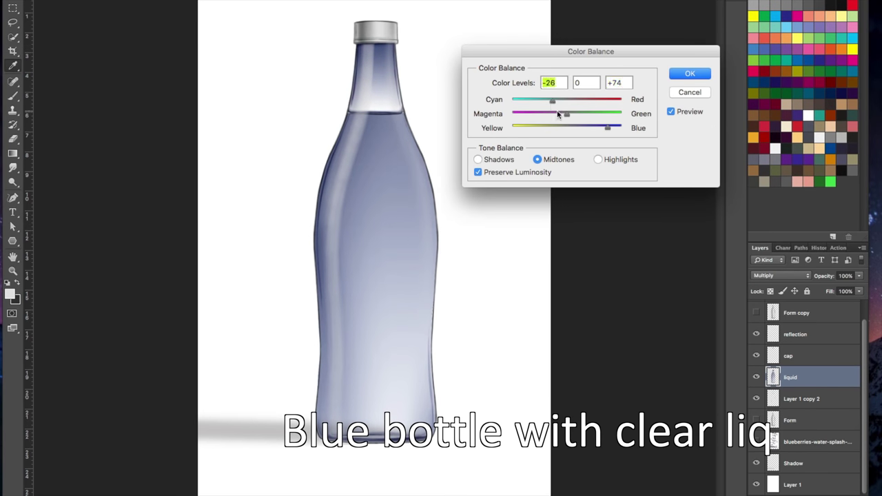
{"action": "key", "text": "Return"}
- Adjust the Shadow layer's Color Balance slightly and change its opacity
{"action": "left_click", "coordinate": [792, 463]}
{"action": "key", "text": "ctrl+b"}
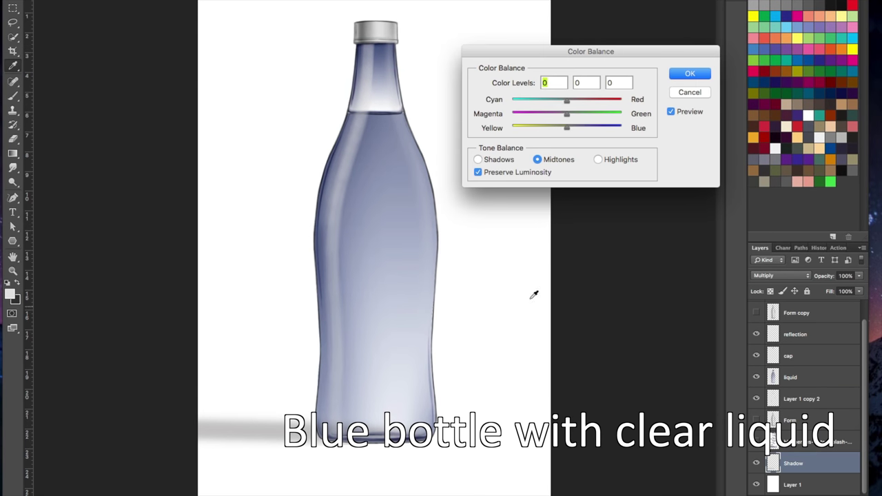
{"action": "left_click_drag", "start_coordinate": [566, 128], "coordinate": [563, 129]}
{"action": "left_click", "coordinate": [690, 74]}
{"action": "left_click_drag", "start_coordinate": [858, 275], "coordinate": [853, 291]}
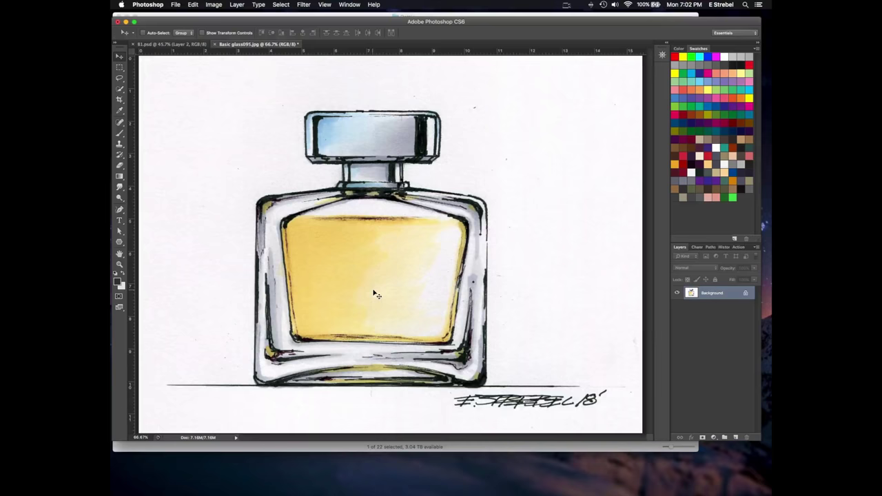
- Whiten the paper of the scanned perfume bottle sketch with Levels, sampling the background as the white point
{"action": "key", "text": "super+l"}
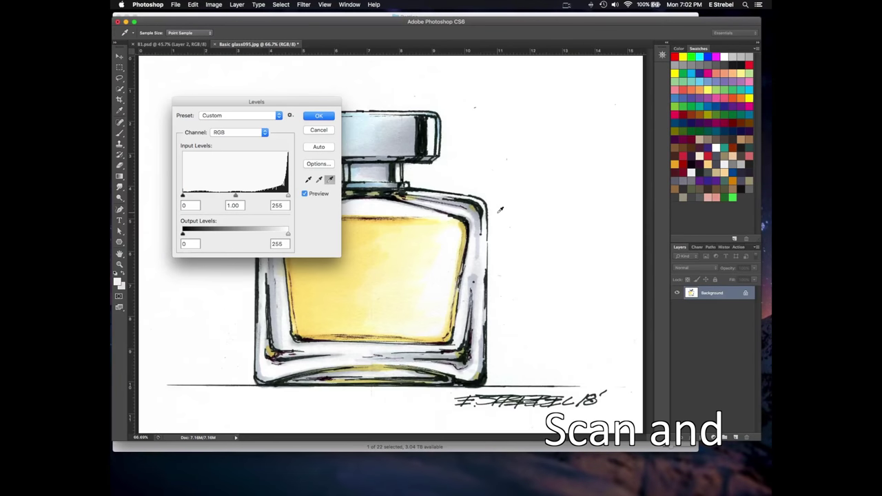
{"action": "key", "text": "Return"}
- Paint white over the stray specks around the perfume bottle with a smaller brush
{"action": "key", "text": "b"}
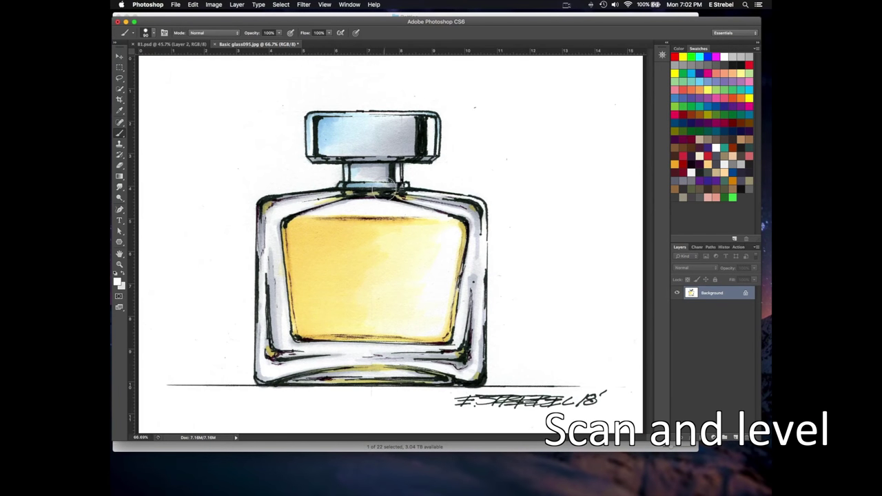
{"action": "key", "text": "bracketleft"}
{"action": "key", "text": "bracketleft"}
{"action": "key", "text": "bracketleft"}
{"action": "key", "text": "bracketleft"}
{"action": "key", "text": "bracketleft"}
{"action": "key", "text": "bracketleft"}
{"action": "key", "text": "bracketleft"}
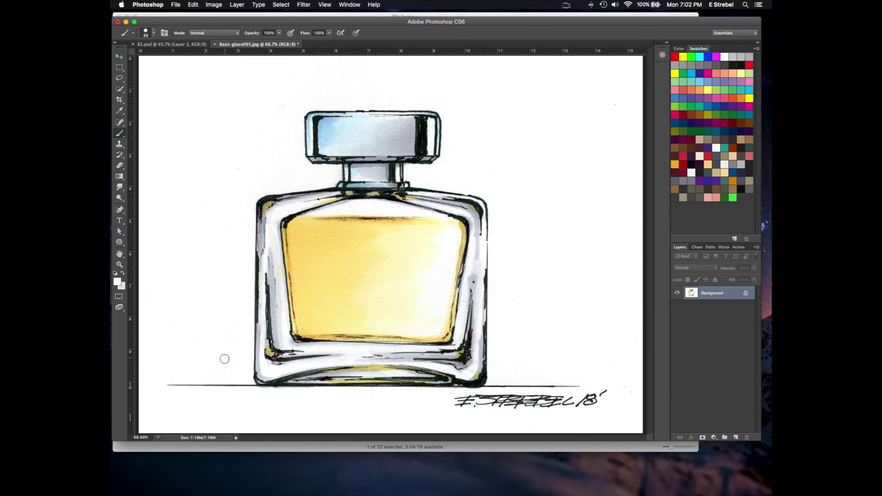
- Place a horizontal guide along the ground line beneath the perfume bottle
{"action": "left_click_drag", "start_coordinate": [387, 52], "coordinate": [508, 387]}
{"action": "left_click", "coordinate": [193, 6]}
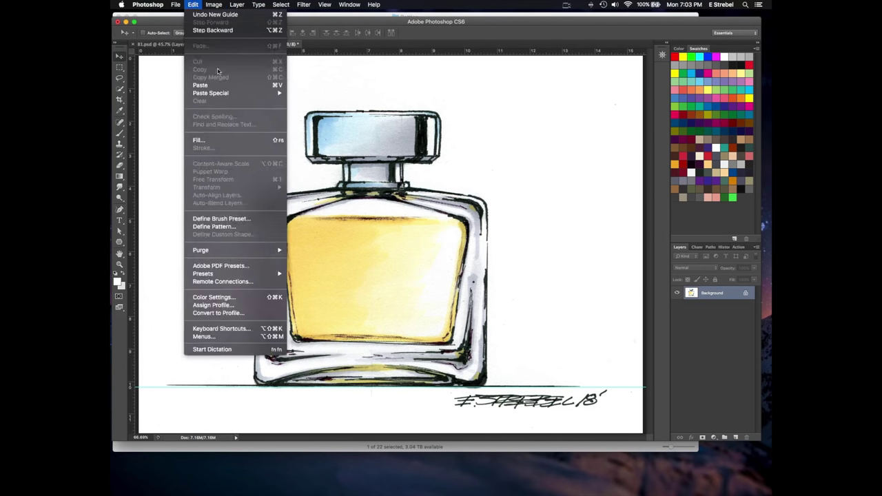
{"action": "left_click", "coordinate": [213, 7]}
- Rotate the whole image by -0.20 degrees to level the ground line, and remove the guide and selection
{"action": "key", "text": "super+a"}
{"action": "left_click", "coordinate": [214, 6]}
{"action": "mouse_move", "coordinate": [194, 6]}
{"action": "left_click", "coordinate": [253, 180]}
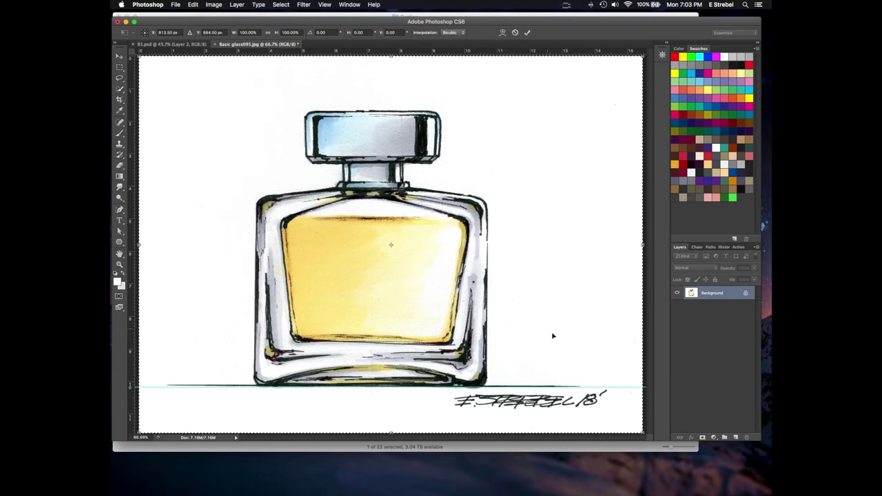
{"action": "key", "text": "super+minus"}
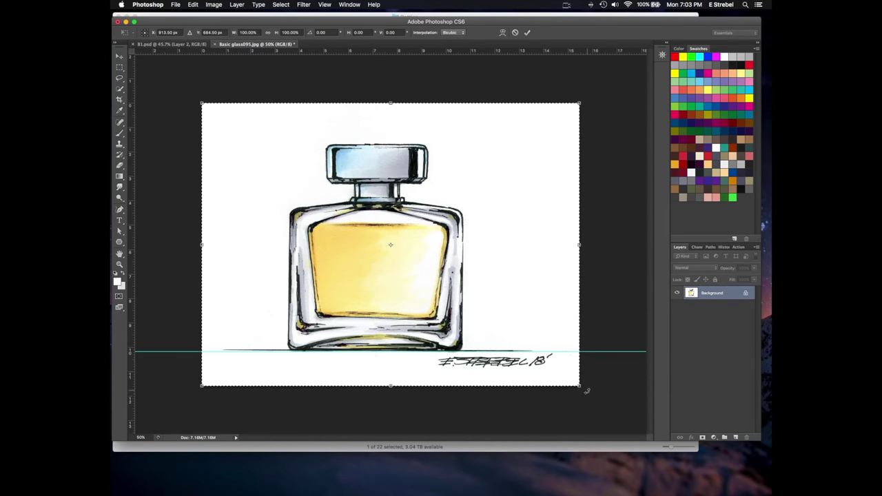
{"action": "left_click_drag", "start_coordinate": [587, 398], "coordinate": [588, 396]}
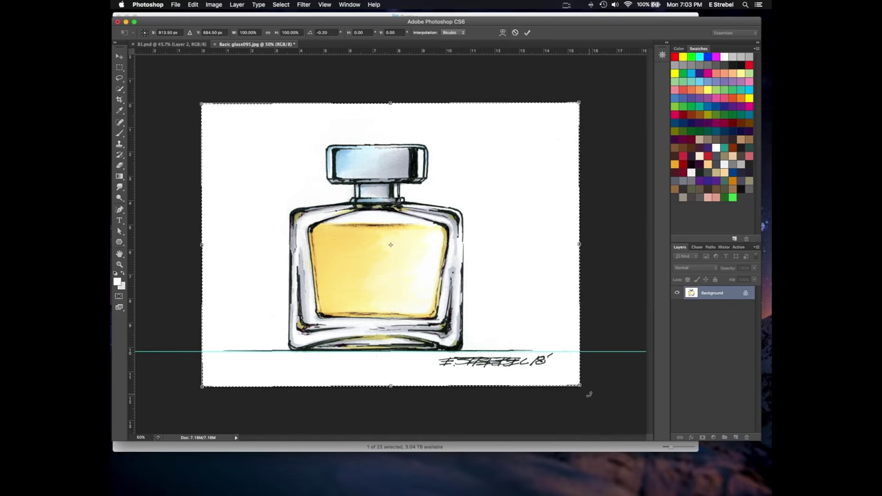
{"action": "key", "text": "Return"}
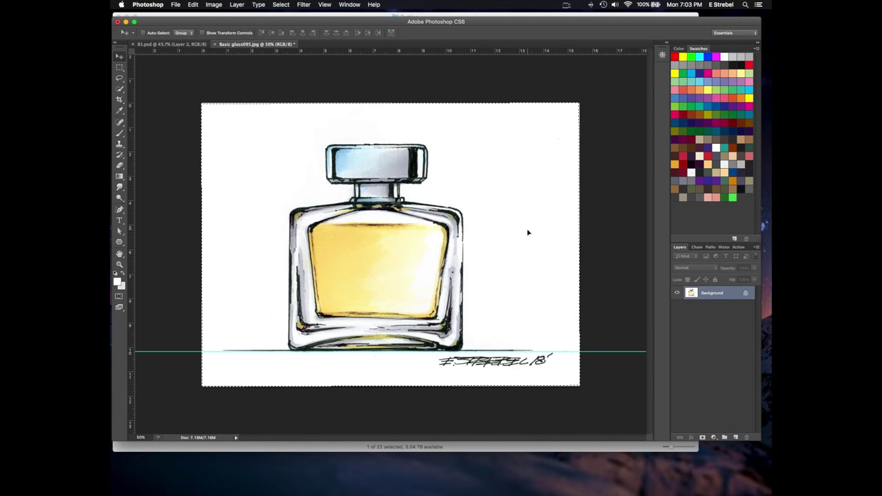
{"action": "left_click_drag", "start_coordinate": [613, 351], "coordinate": [594, 52]}
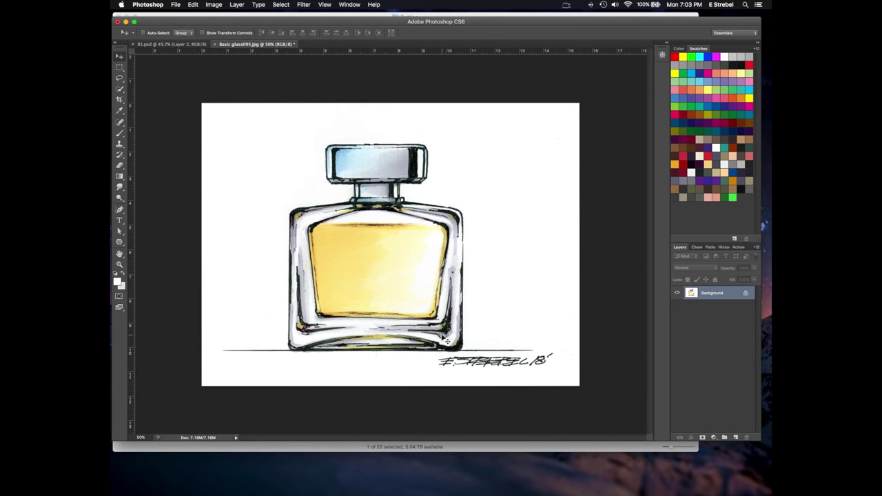
- Paint white with a small brush over the stray specks around the perfume bottle's base, sides and cap
{"action": "scroll", "coordinate": [443, 336], "scroll_direction": "up", "scroll_amount": 5}
{"action": "scroll", "coordinate": [447, 336], "scroll_direction": "down", "scroll_amount": 3}
{"action": "key", "text": "b"}
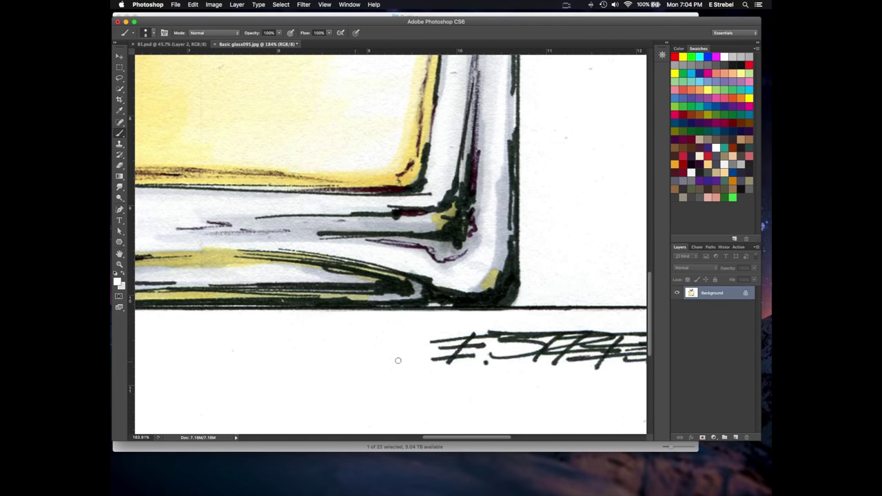
{"action": "key", "text": "super+minus"}
{"action": "scroll", "coordinate": [318, 293], "scroll_direction": "left", "scroll_amount": 5}
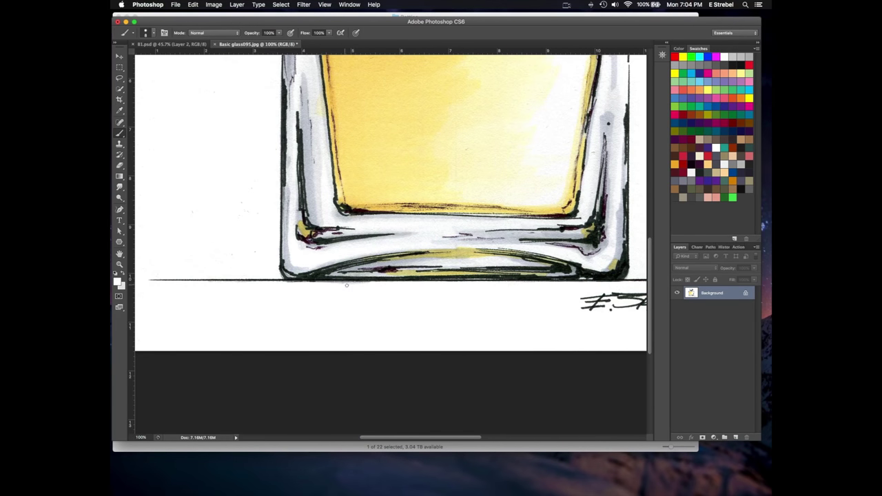
{"action": "scroll", "coordinate": [318, 275], "scroll_direction": "up", "scroll_amount": 2}
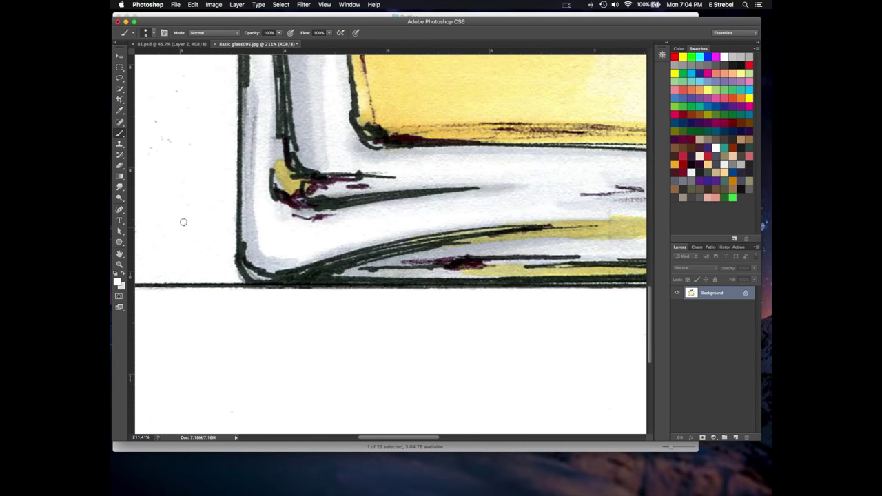
{"action": "scroll", "coordinate": [400, 324], "scroll_direction": "down", "scroll_amount": 4}
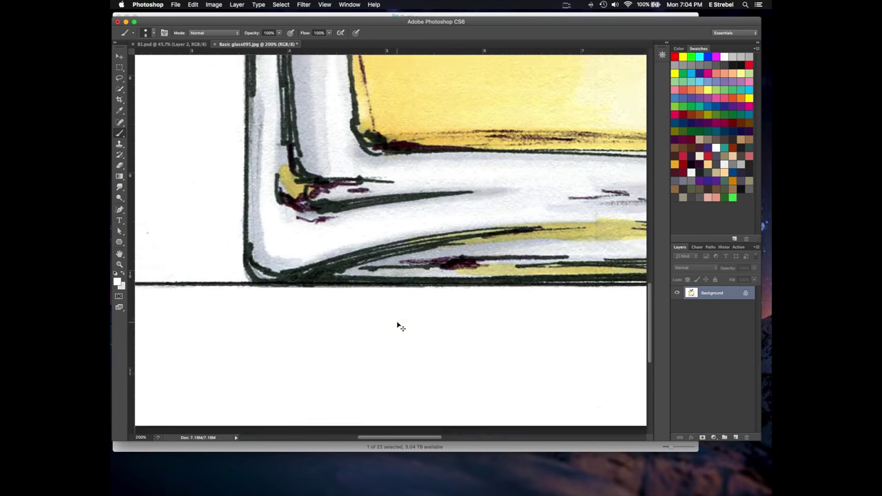
{"action": "scroll", "coordinate": [377, 113], "scroll_direction": "up", "scroll_amount": 3}
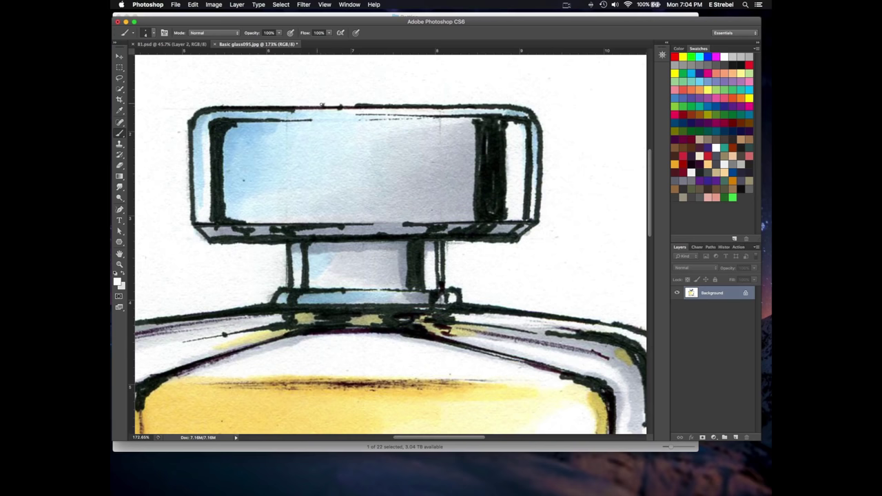
{"action": "left_click", "coordinate": [154, 33]}
{"action": "left_click", "coordinate": [154, 33]}
- Whiten the paper around the perfume bottle further with Levels, sampling the background as the white point
{"action": "key", "text": "super+l"}
{"action": "left_click", "coordinate": [329, 181]}
{"action": "left_click", "coordinate": [208, 302]}
{"action": "key", "text": "Return"}
{"action": "key", "text": "super+0"}
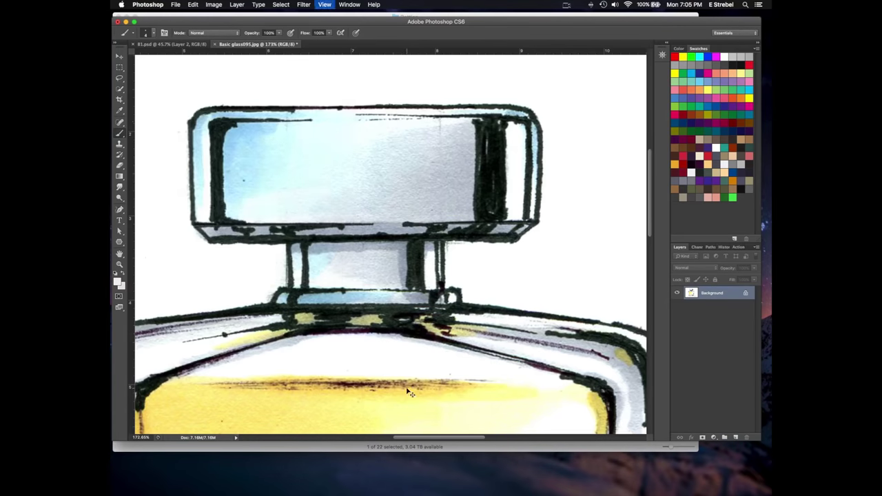
{"action": "key", "text": "super+0"}
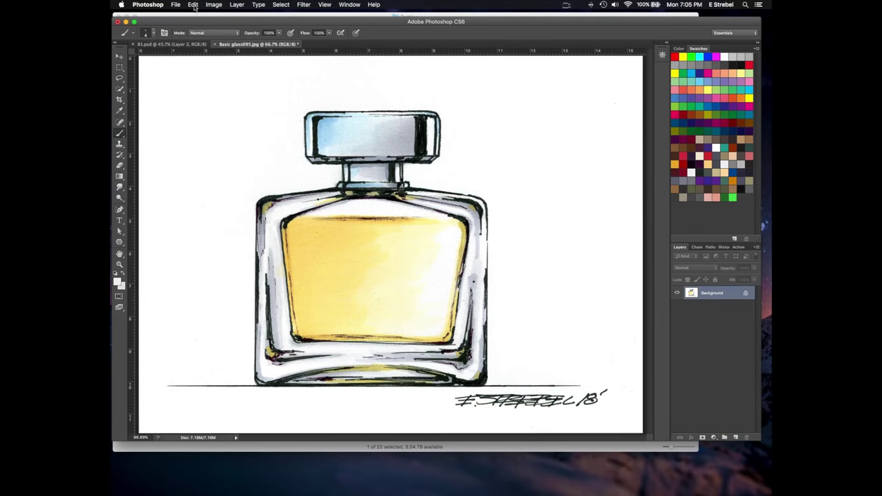
- Darken the perfume bottle sketch slightly with Curves, lowering one highlight point and one shadow point, and save the JPEG
{"action": "left_click", "coordinate": [215, 6]}
{"action": "left_click", "coordinate": [536, 167]}
{"action": "key", "text": "super+m"}
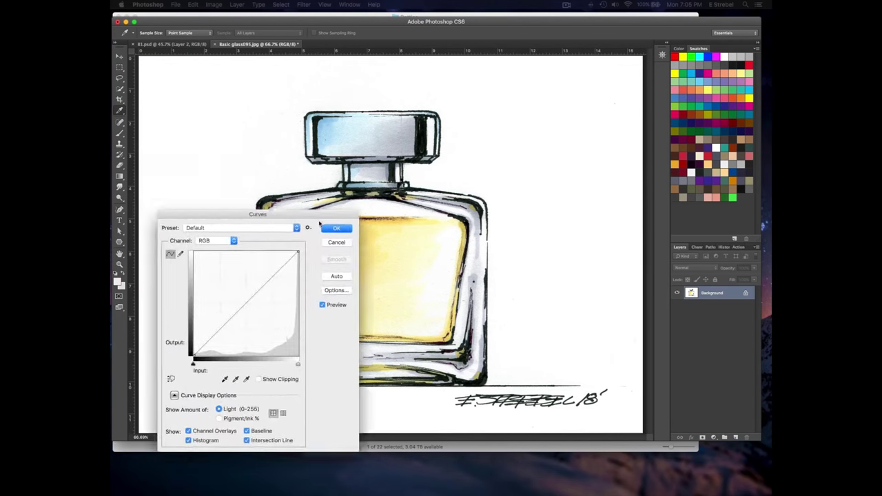
{"action": "left_click_drag", "start_coordinate": [317, 215], "coordinate": [713, 64]}
{"action": "left_click_drag", "start_coordinate": [666, 131], "coordinate": [664, 126]}
{"action": "left_click_drag", "start_coordinate": [625, 167], "coordinate": [665, 140]}
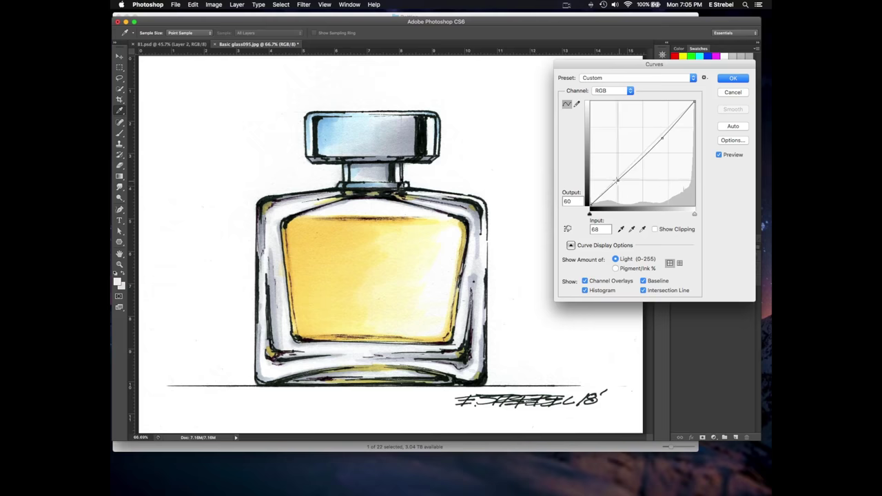
{"action": "mouse_move", "coordinate": [617, 179]}
{"action": "left_mouse_down"}
{"action": "mouse_move", "coordinate": [609, 174]}
{"action": "mouse_move", "coordinate": [615, 183]}
{"action": "left_mouse_up"}
{"action": "left_click", "coordinate": [733, 78]}
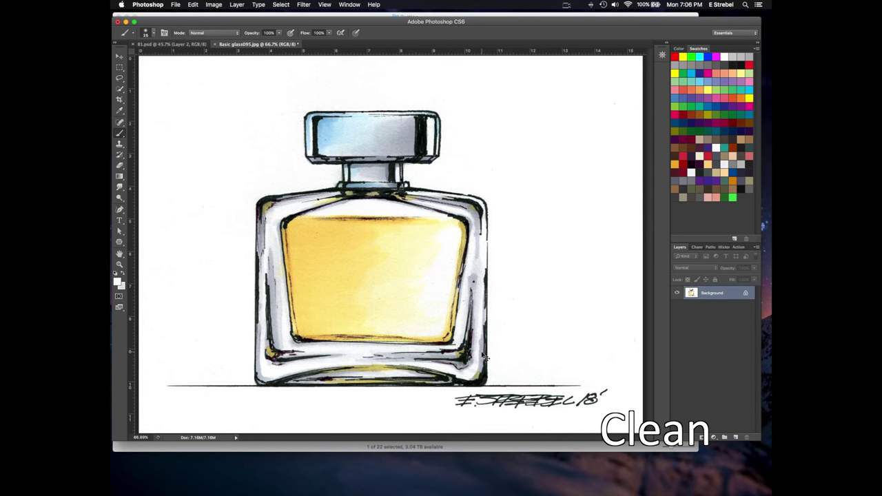
{"action": "key", "text": "super+s"}
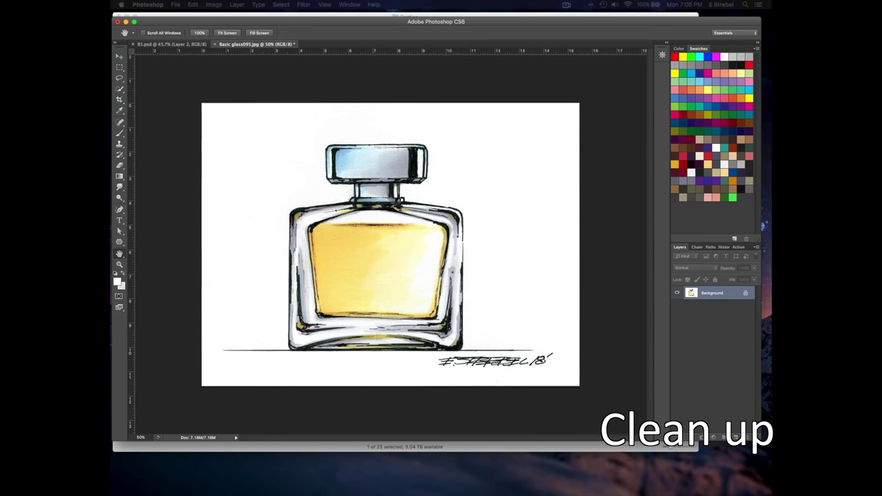
{"action": "key", "text": "Return"}
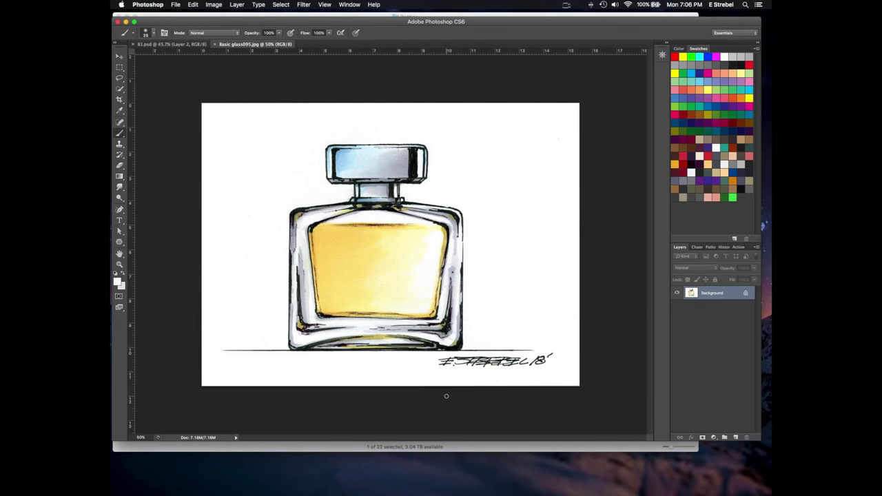
{"action": "scroll", "coordinate": [446, 396], "scroll_direction": "up", "scroll_amount": 10}
{"action": "mouse_move", "coordinate": [474, 437]}
{"action": "left_mouse_down"}
{"action": "mouse_move", "coordinate": [447, 436]}
{"action": "mouse_move", "coordinate": [476, 437]}
{"action": "left_mouse_up"}
{"action": "left_click", "coordinate": [585, 214]}
{"action": "left_click", "coordinate": [566, 264]}
{"action": "scroll", "coordinate": [568, 387], "scroll_direction": "down", "scroll_amount": 3}
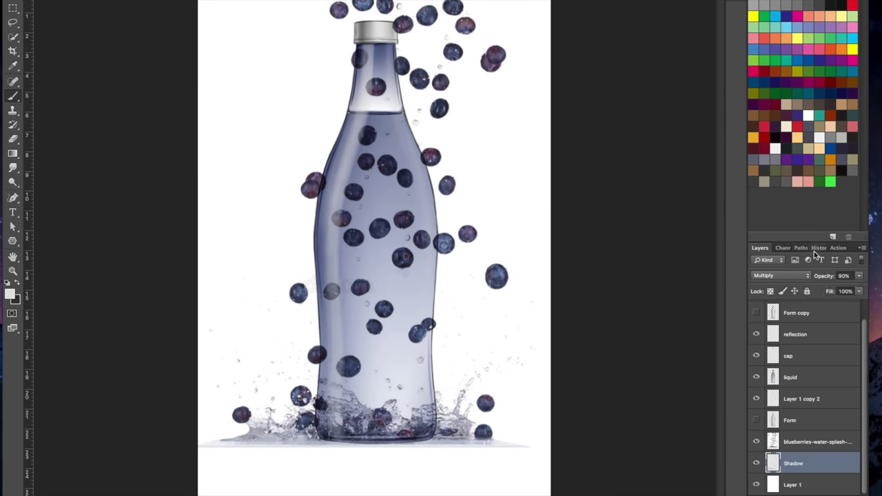
- Load the bottle's outline path as a selection, delete the blueberries and splash inside it from the blueberries-water-splash layer, and deselect
{"action": "left_click", "coordinate": [800, 248]}
{"action": "left_click", "coordinate": [754, 365], "text": "super"}
{"action": "left_click", "coordinate": [761, 248]}
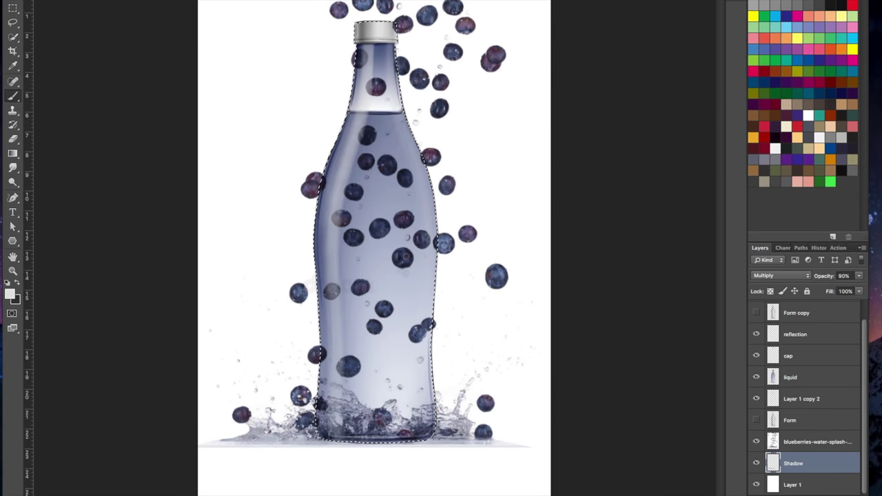
{"action": "left_click", "coordinate": [776, 439]}
{"action": "key", "text": "Delete"}
{"action": "key", "text": "ctrl+d"}
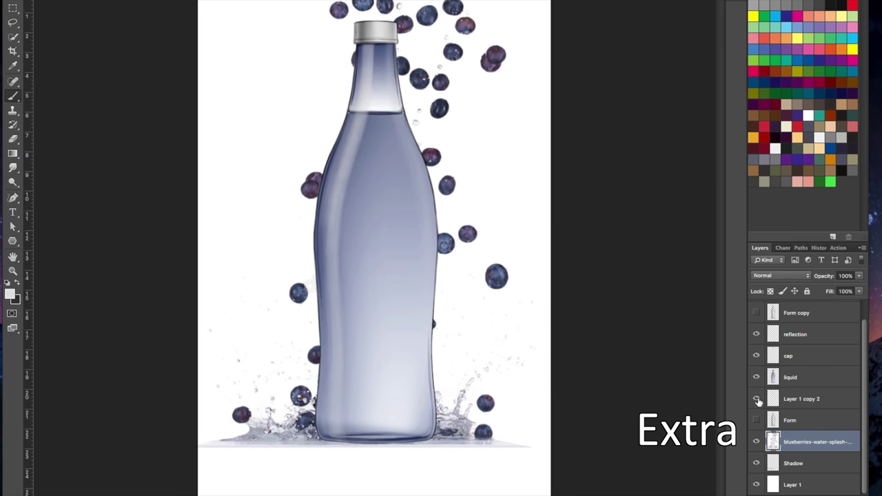
- Reinforce the glass bottle's outline along both sides with a dark brush on Layer 1 copy 2
{"action": "left_click", "coordinate": [807, 402]}
{"action": "scroll", "coordinate": [421, 120], "scroll_direction": "up", "scroll_amount": 5}
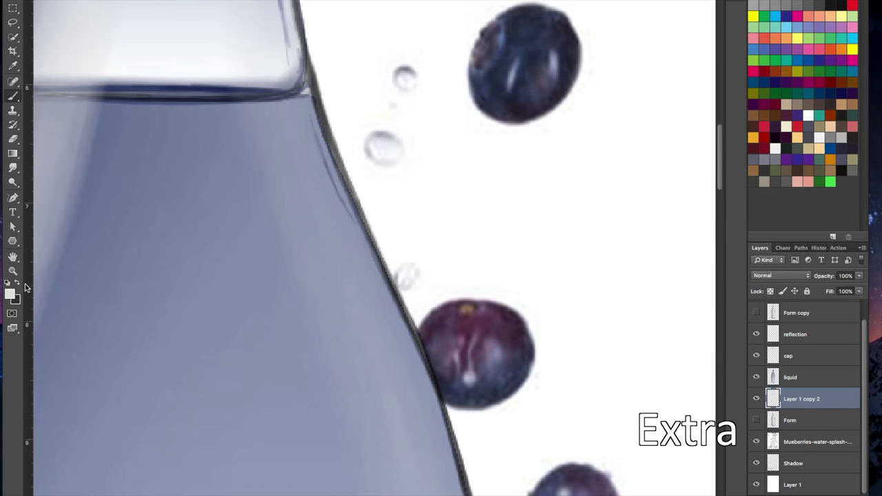
{"action": "scroll", "coordinate": [372, 248], "scroll_direction": "down", "scroll_amount": 10}
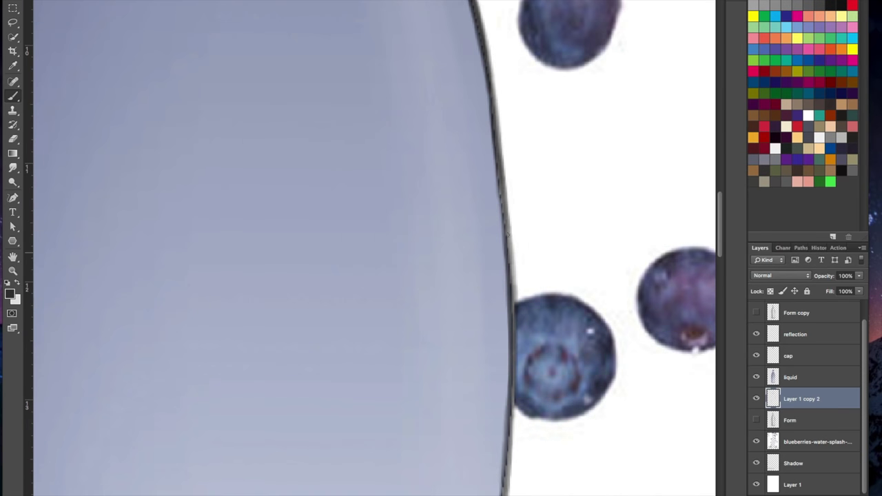
{"action": "scroll", "coordinate": [372, 248], "scroll_direction": "down", "scroll_amount": 7}
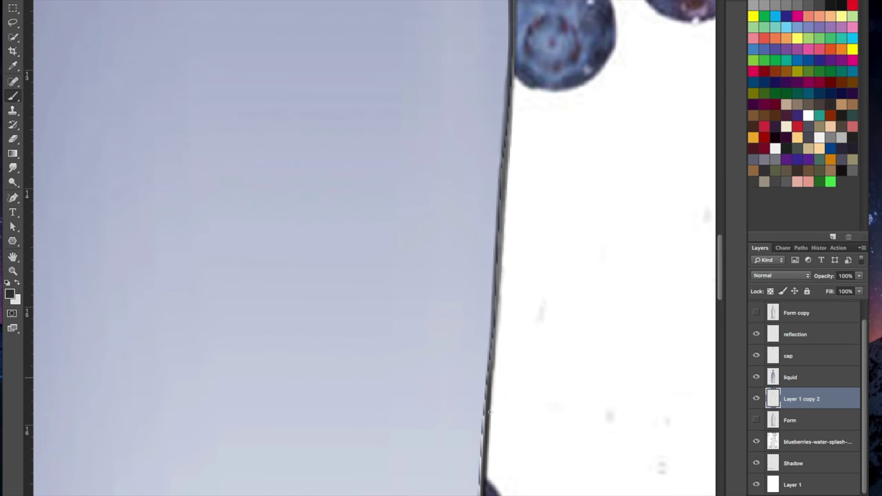
{"action": "scroll", "coordinate": [487, 412], "scroll_direction": "down", "scroll_amount": 8}
{"action": "scroll", "coordinate": [253, 253], "scroll_direction": "up", "scroll_amount": 8}
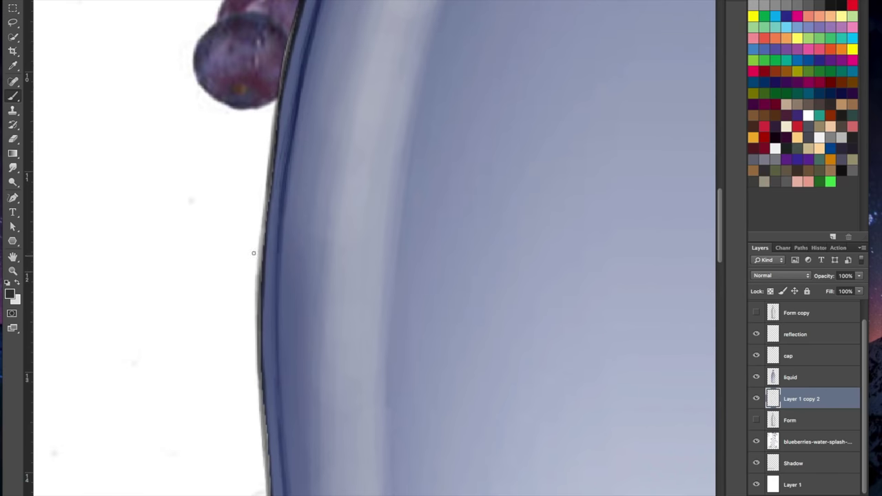
{"action": "key", "text": "ctrl+0"}
- Add a new layer above the Shadow layer and hand-write the artist's signature with the year beneath the splash, near the bottle's base
{"action": "left_click", "coordinate": [823, 482]}
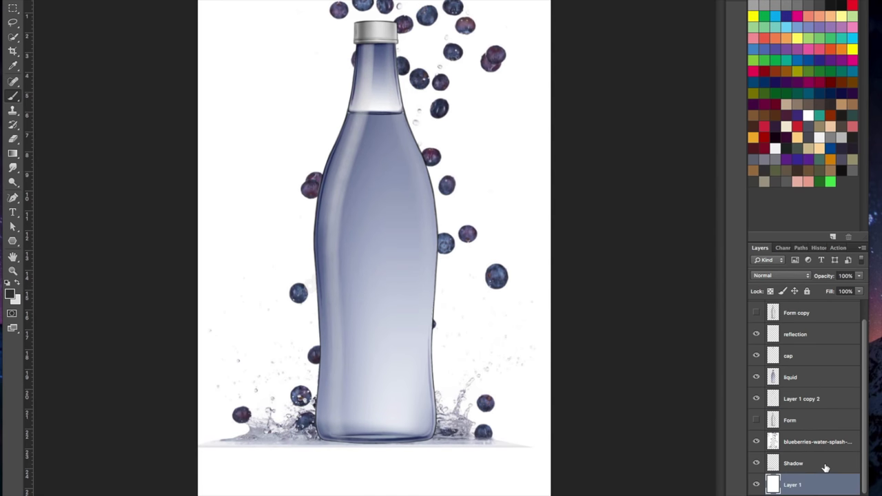
{"action": "left_click", "coordinate": [824, 468]}
{"action": "key", "text": "ctrl+alt+shift+n"}
{"action": "left_click_drag", "start_coordinate": [405, 457], "coordinate": [501, 461]}
{"action": "left_click_drag", "start_coordinate": [511, 458], "coordinate": [504, 465]}
{"action": "left_click_drag", "start_coordinate": [522, 456], "coordinate": [522, 457]}
{"action": "left_click_drag", "start_coordinate": [531, 451], "coordinate": [528, 455]}
- Lower the signature layer's opacity to 76%
{"action": "left_click", "coordinate": [859, 275]}
{"action": "left_click_drag", "start_coordinate": [861, 288], "coordinate": [848, 288]}
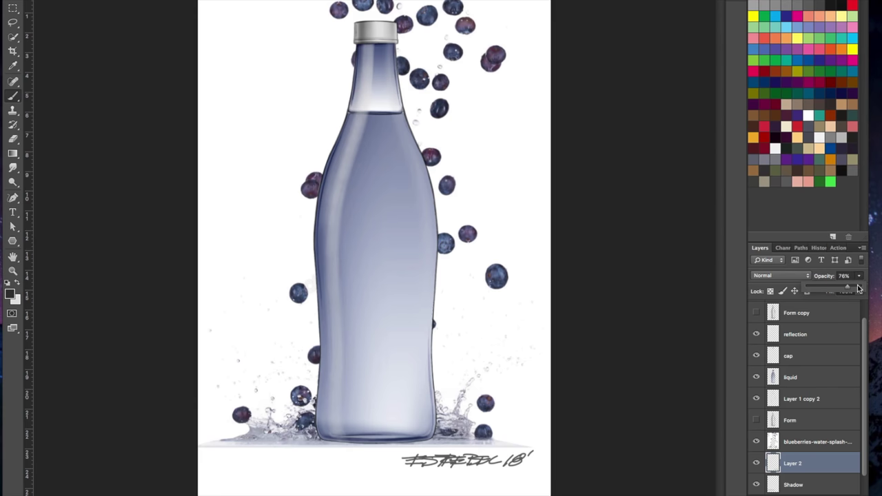
{"action": "left_click", "coordinate": [864, 271]}
- Crop the canvas to a height of about 24.42 cm, trimming the empty area beneath the signature
{"action": "key", "text": "c"}
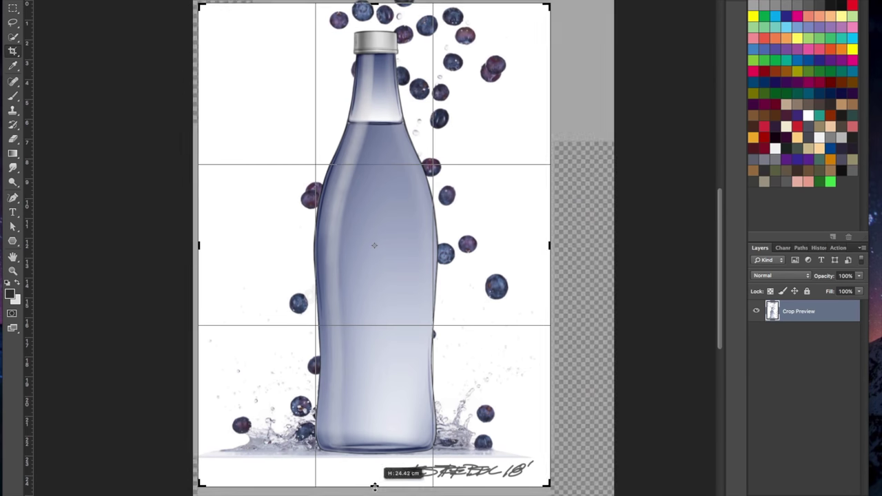